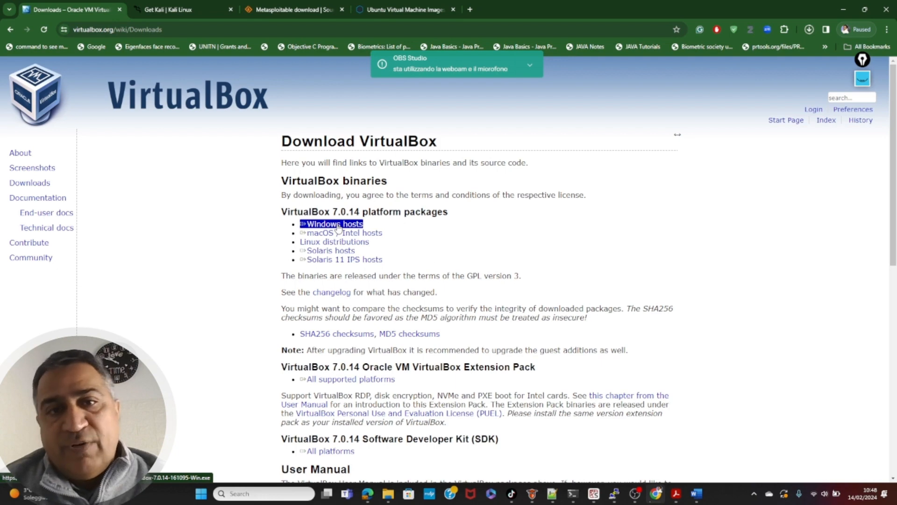
# Step: Download the VirtualBox 7.0.14 platform package for Windows hosts and check its progress among the recent downloads
pyautogui.click(337, 225)
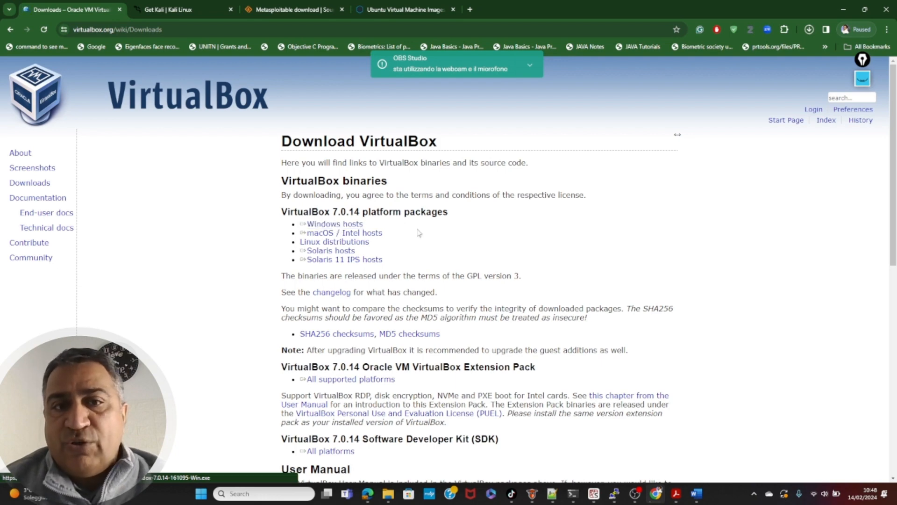
pyautogui.click(809, 30)
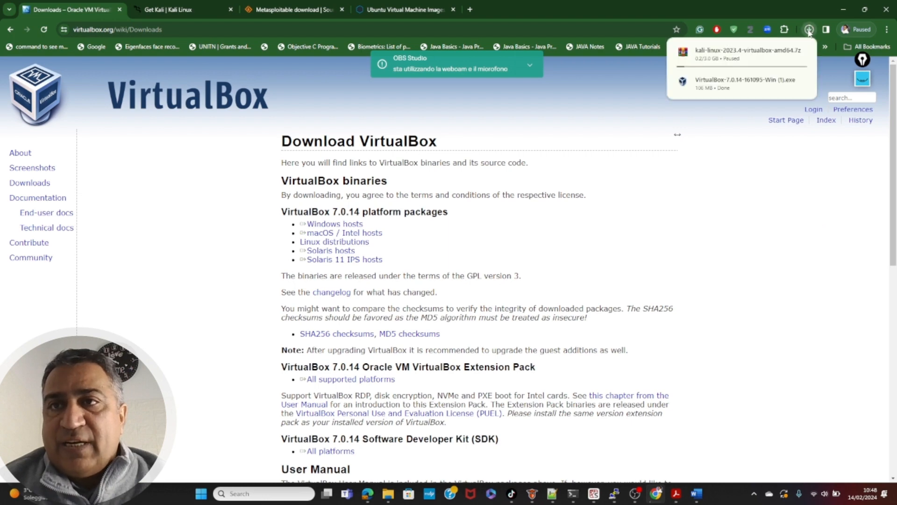
pyautogui.click(802, 53)
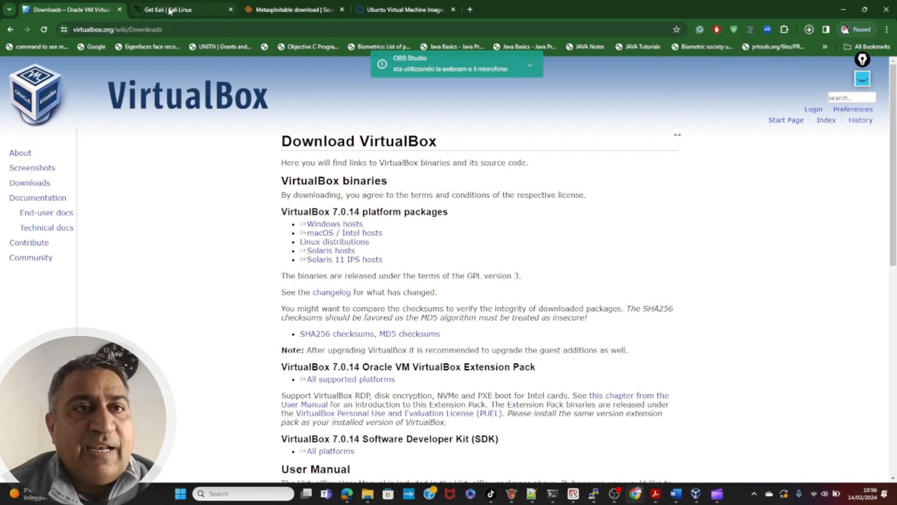
# Step: Start downloading the recommended 64-bit VirtualBox image from the Get Kali page, and pause that download
pyautogui.click(170, 10)
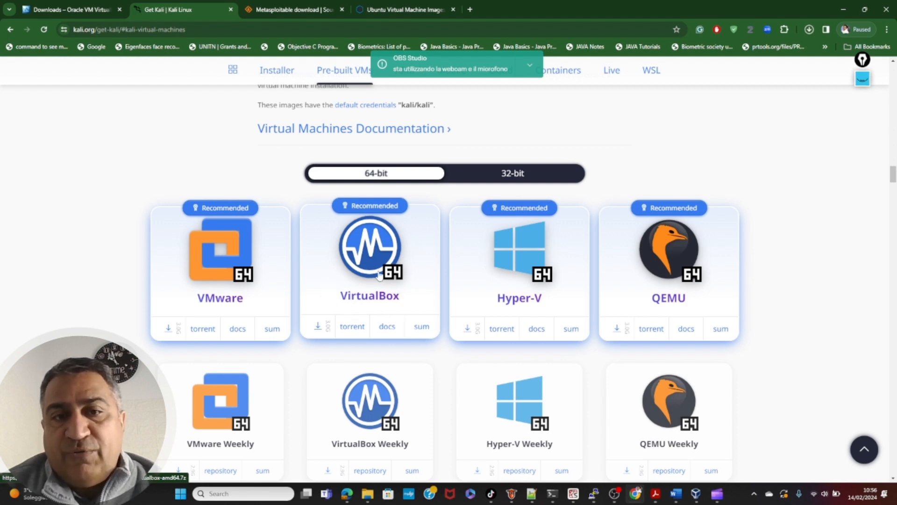
pyautogui.click(348, 275)
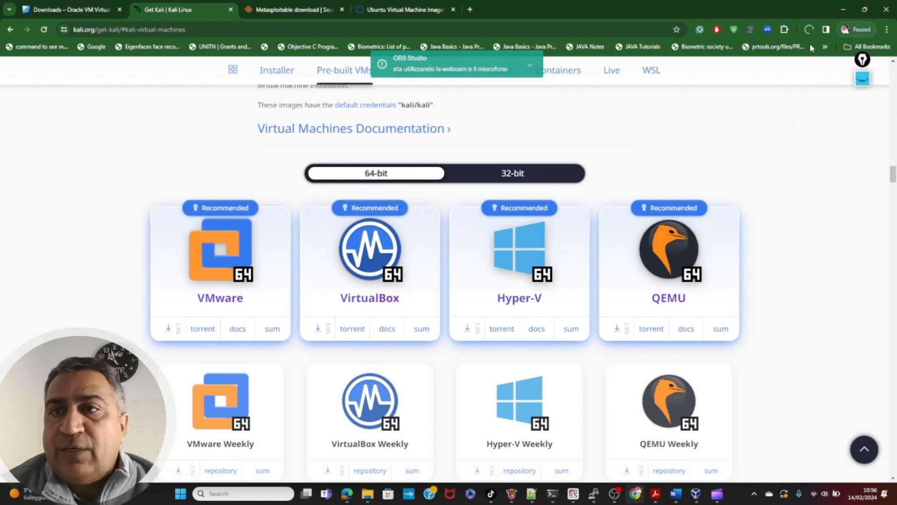
pyautogui.click(809, 31)
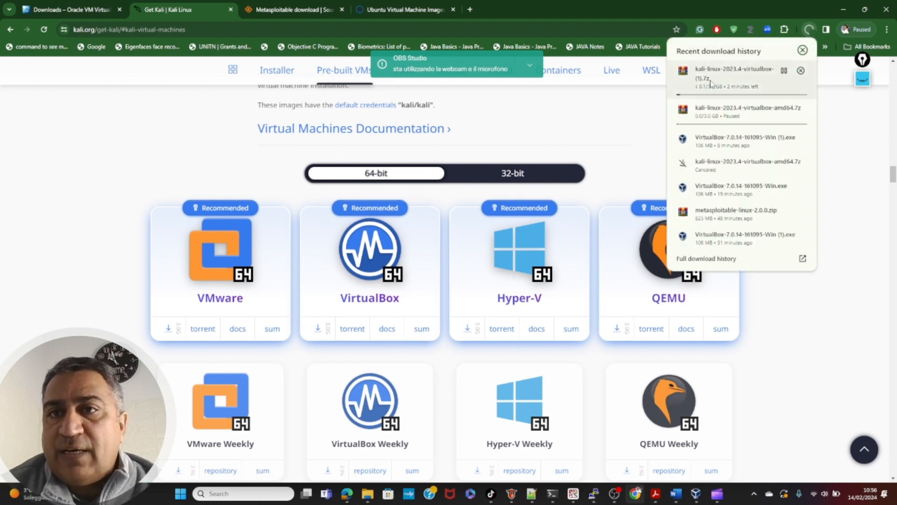
pyautogui.click(784, 71)
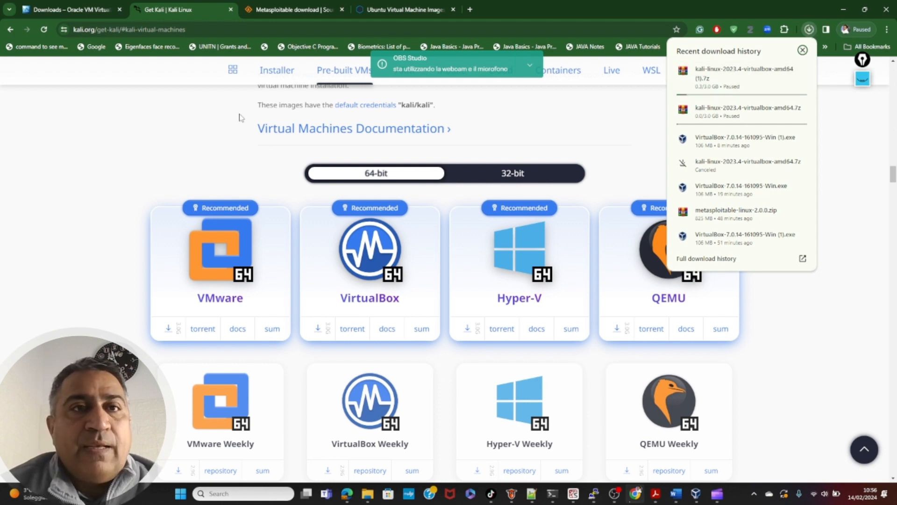
# Step: Bring up the Metasploitable download page on SourceForge and highlight its web address
pyautogui.click(275, 10)
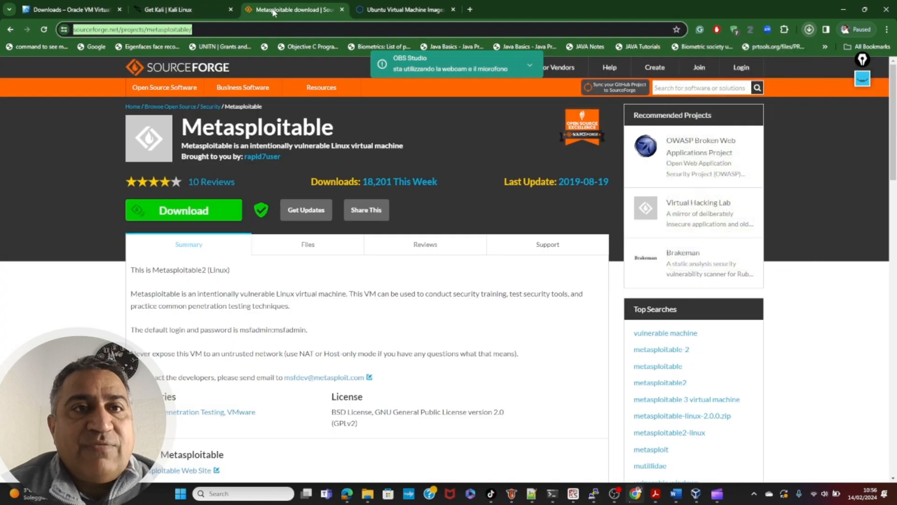
pyautogui.click(151, 31)
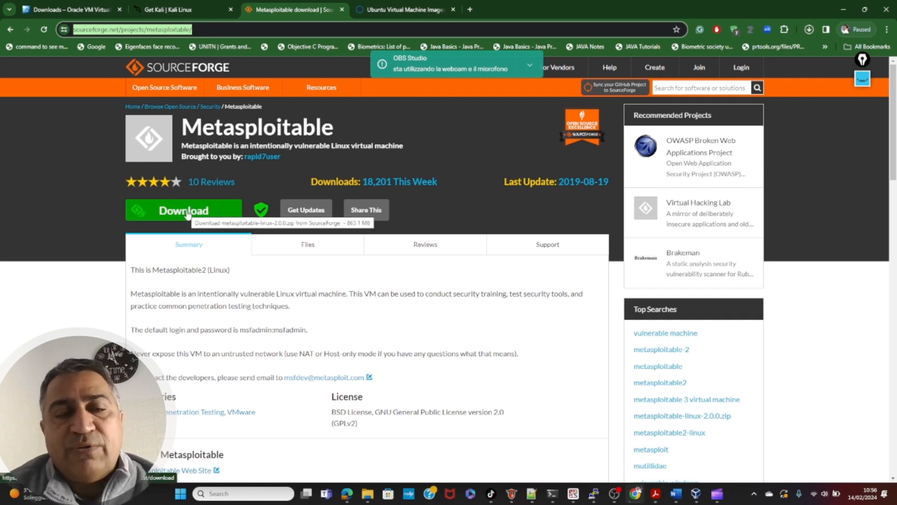
# Step: Download the 64-bit VirtualBox (VDI) image of Ubuntu 23.10 Mantic Minotaur from the OSBoxes page
pyautogui.click(388, 11)
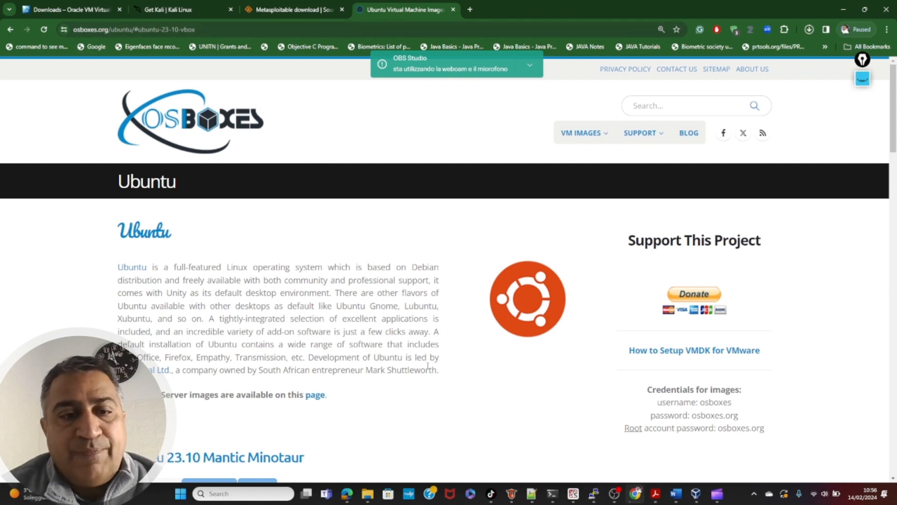
pyautogui.scroll(-4, 433, 369)
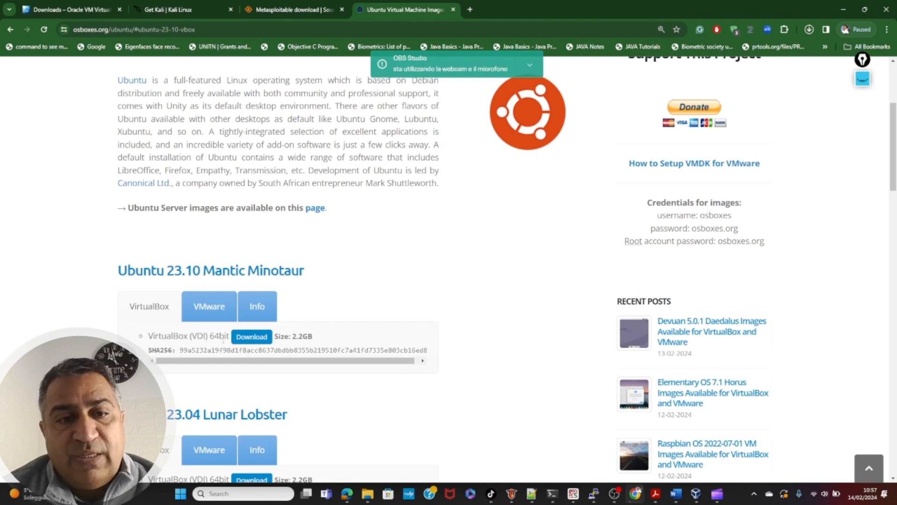
pyautogui.click(249, 337)
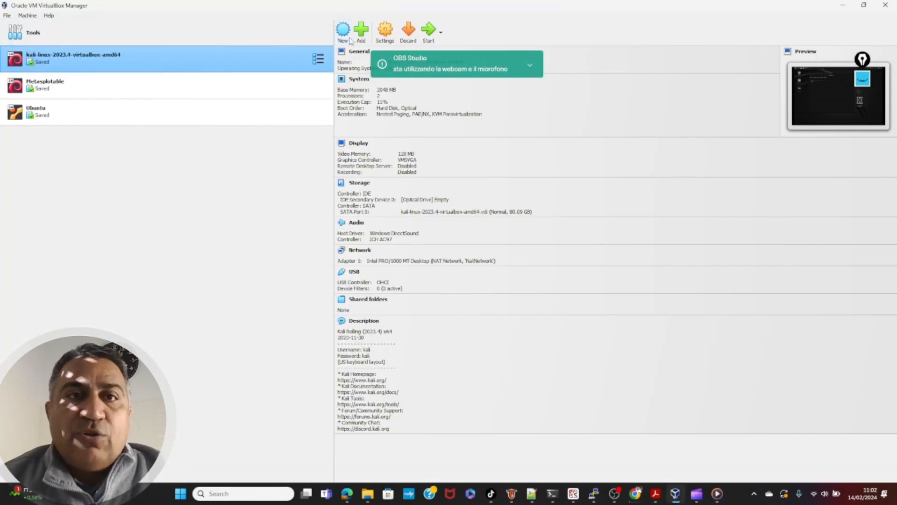
# Step: In VirtualBox Manager, begin a new virtual machine named KALI with type Linux and version Debian (64-bit)
pyautogui.click(341, 35)
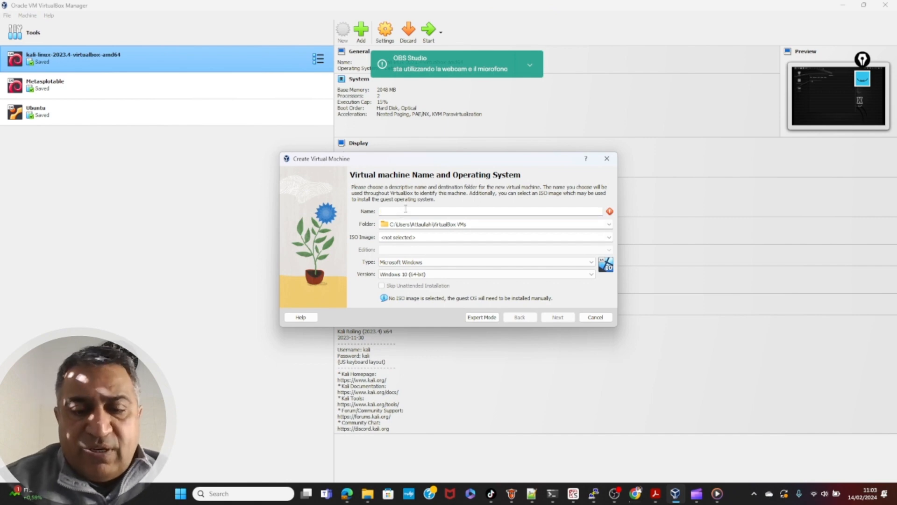
pyautogui.write('k')
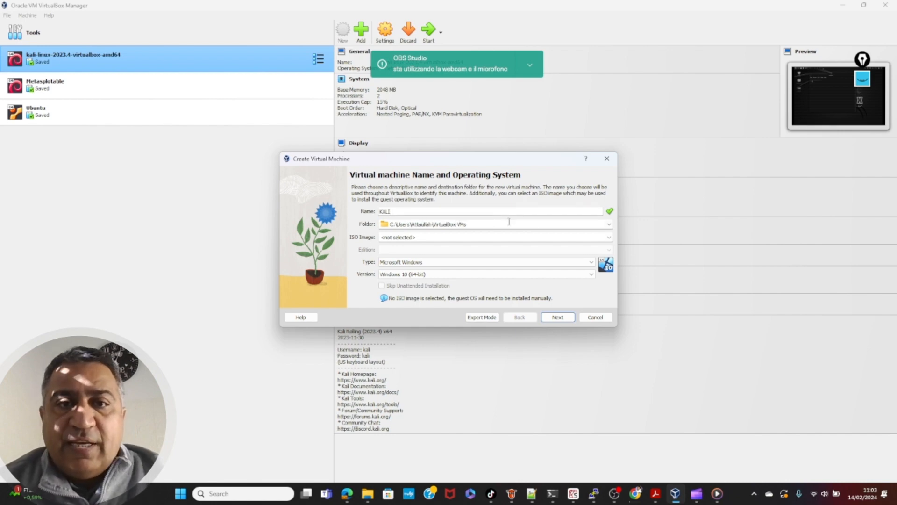
pyautogui.click(420, 262)
pyautogui.press('Down')
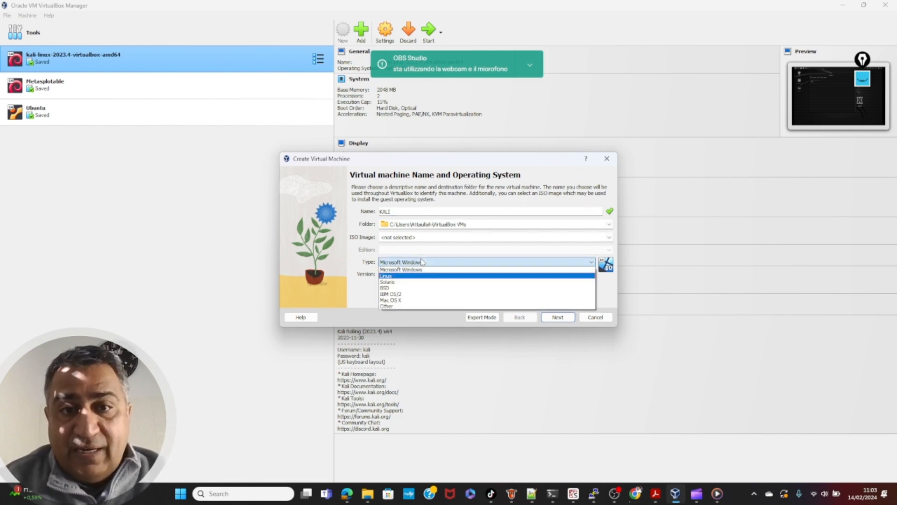
pyautogui.press('Return')
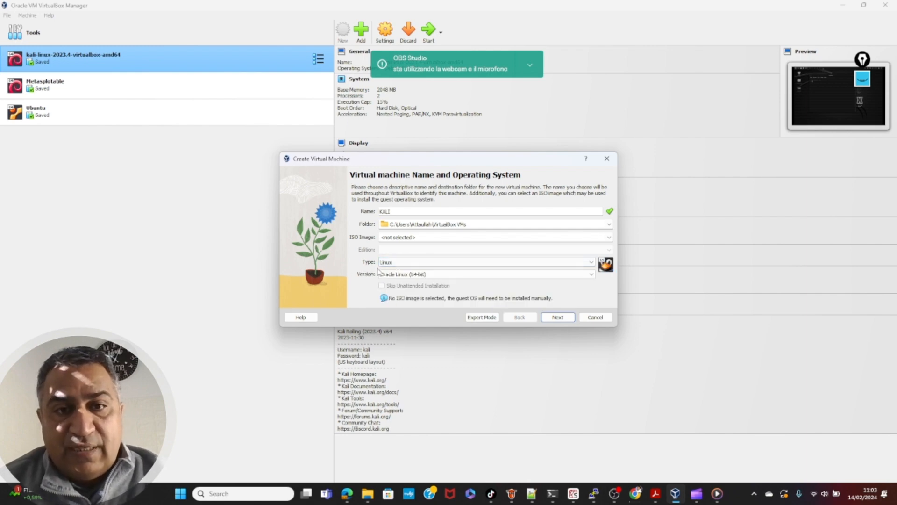
pyautogui.click(402, 276)
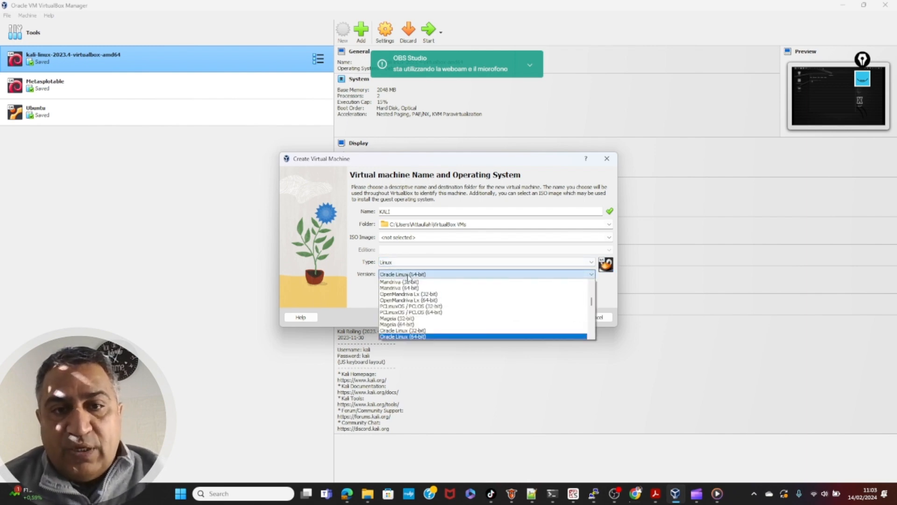
pyautogui.scroll(2, 429, 299)
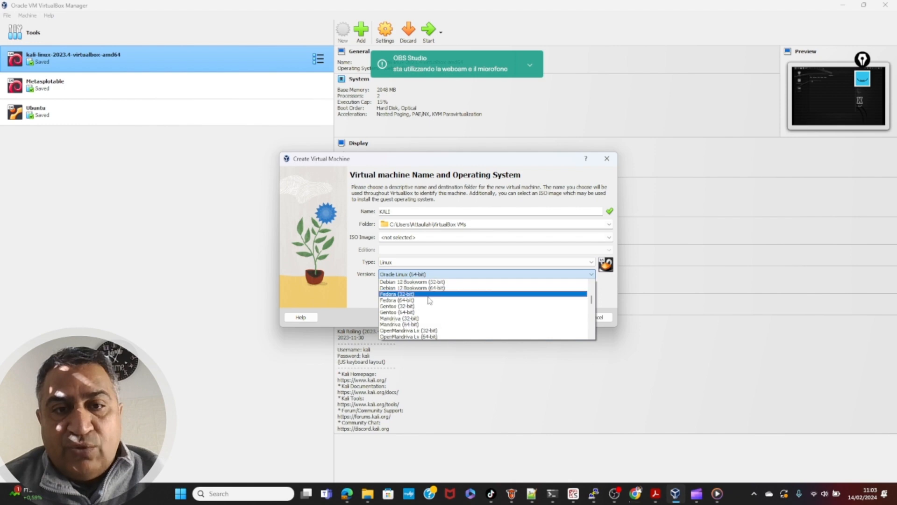
pyautogui.scroll(8, 429, 299)
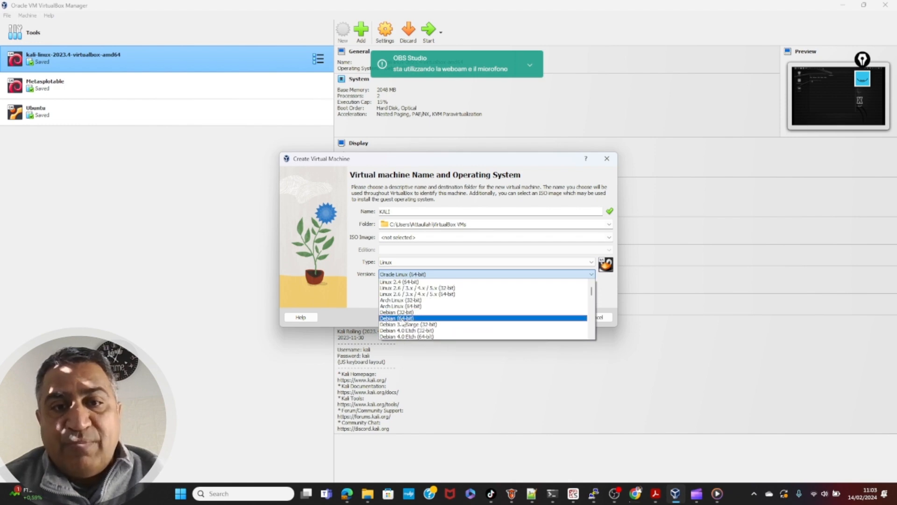
pyautogui.click(404, 320)
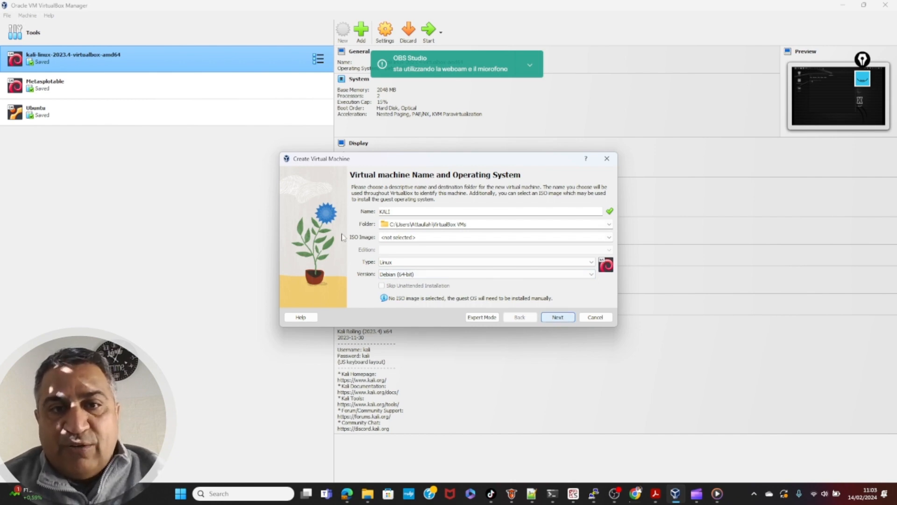
pyautogui.click(556, 318)
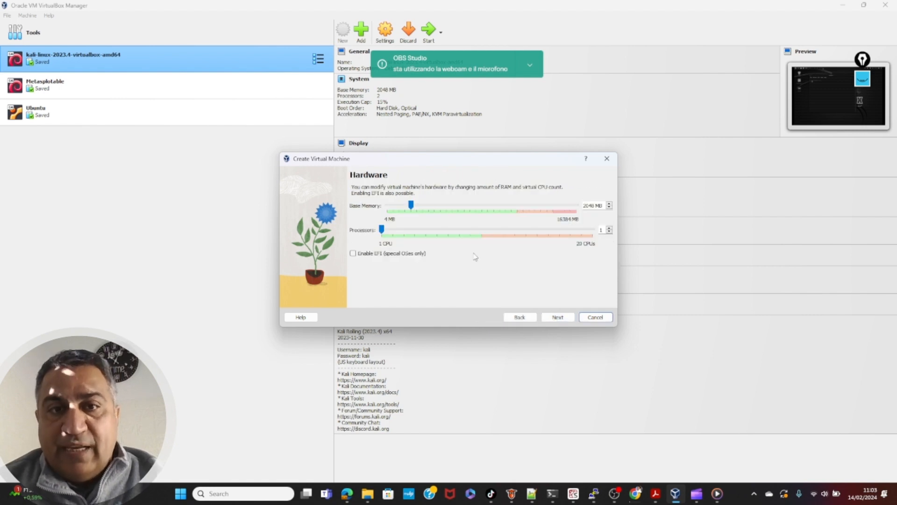
# Step: Give the new machine 4096 MB of base memory and 3 processors
pyautogui.click(585, 206)
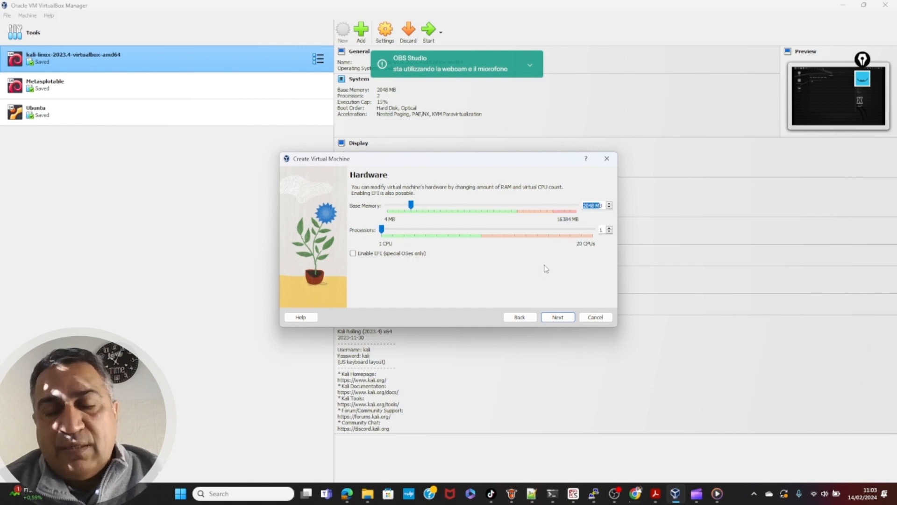
pyautogui.moveTo(411, 208); pyautogui.dragTo(434, 206)
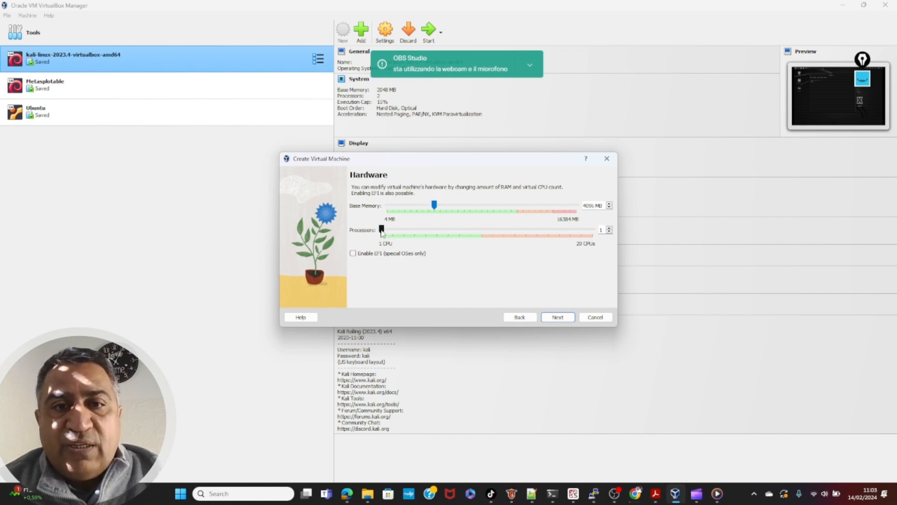
pyautogui.moveTo(381, 231); pyautogui.dragTo(403, 233)
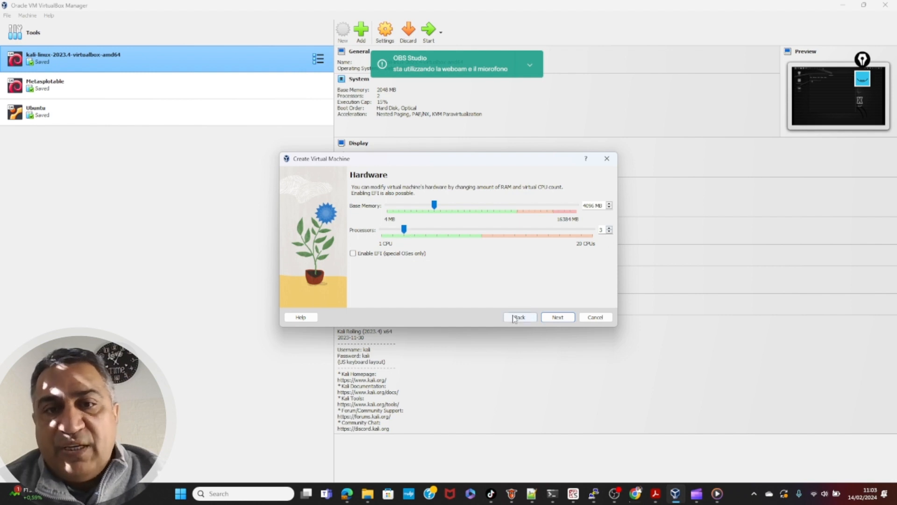
pyautogui.click(551, 319)
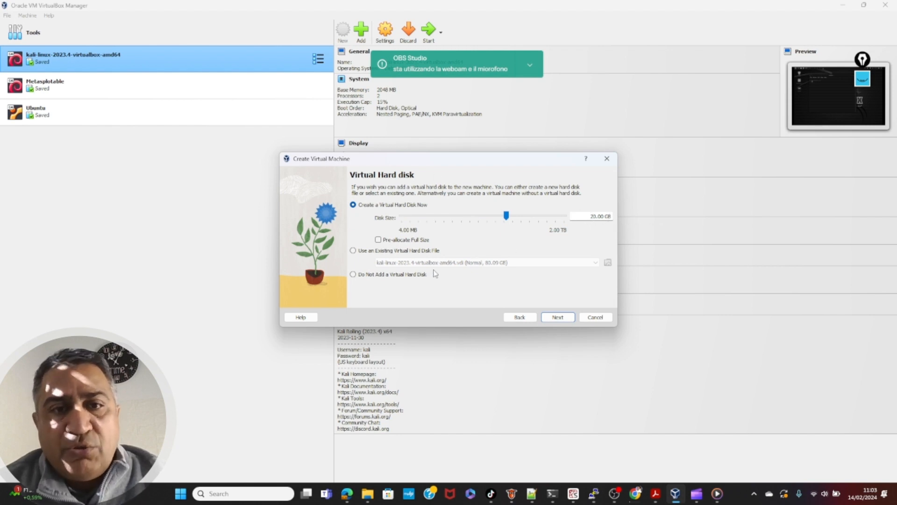
# Step: Attach the existing virtual hard disk kali-linux-2023.4-virtualbox-amd64.vdi and finish creating the KALI machine
pyautogui.click(354, 251)
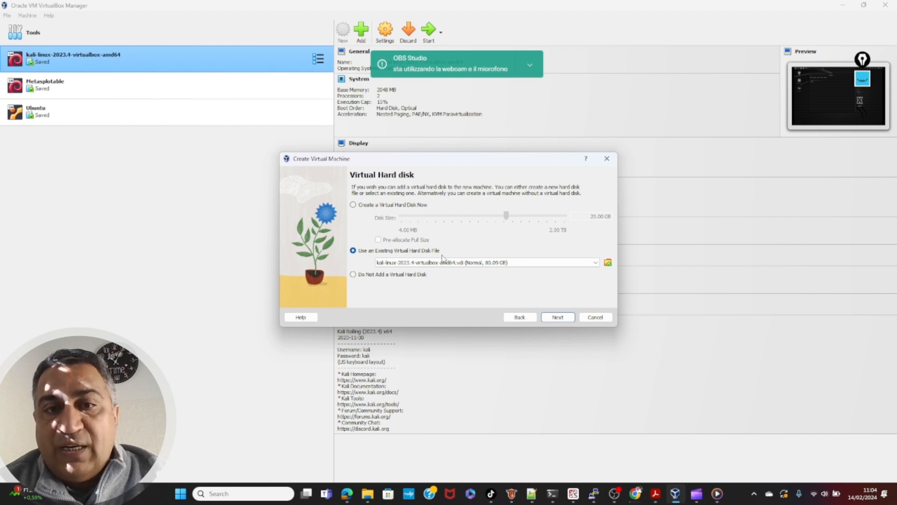
pyautogui.click(608, 264)
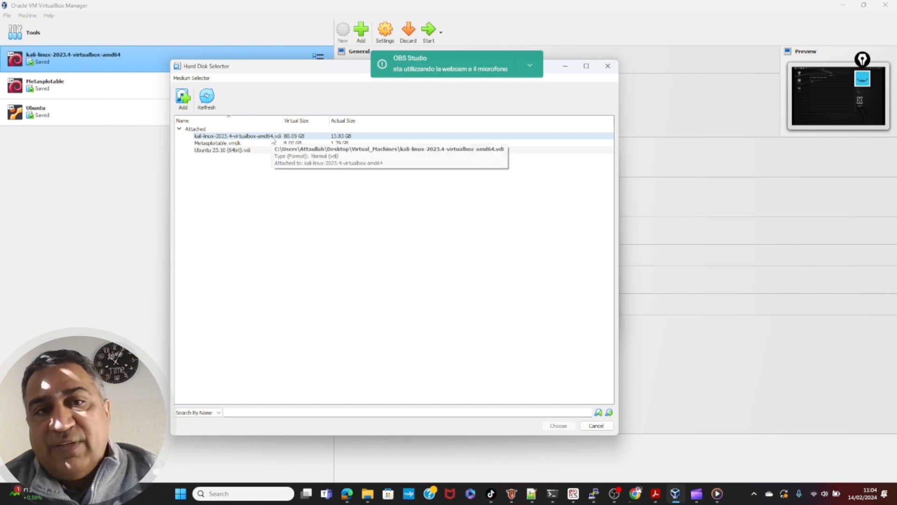
pyautogui.click(250, 136)
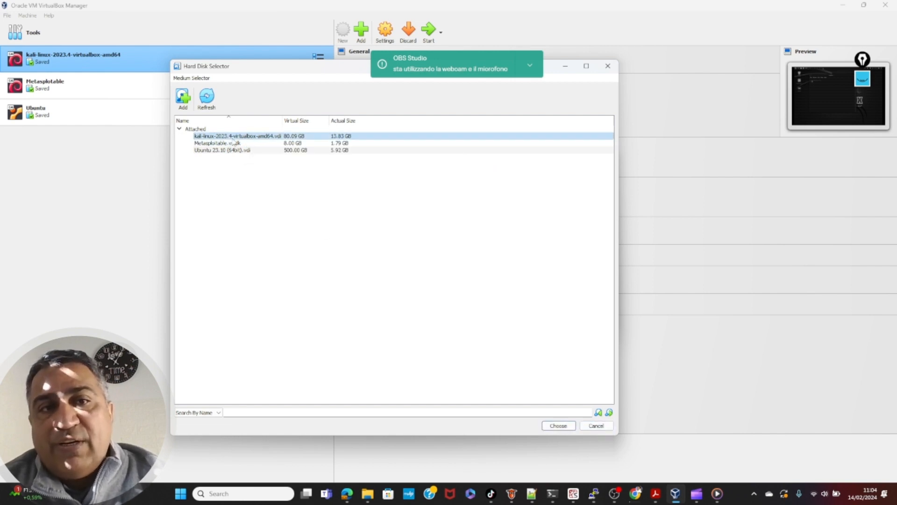
pyautogui.click(559, 426)
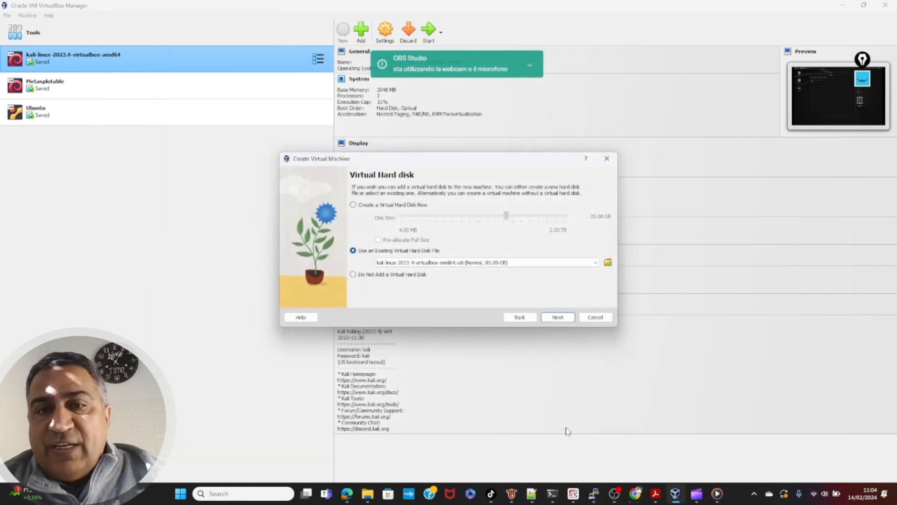
pyautogui.click(556, 317)
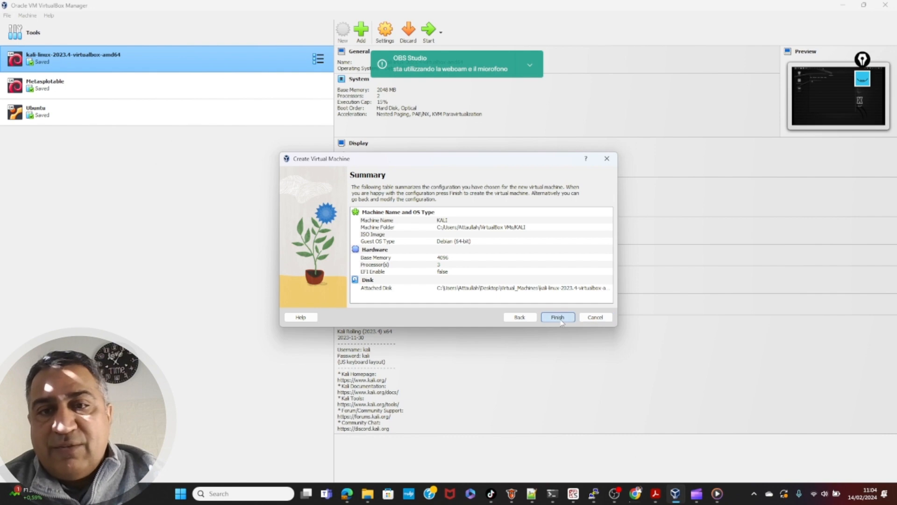
pyautogui.click(560, 321)
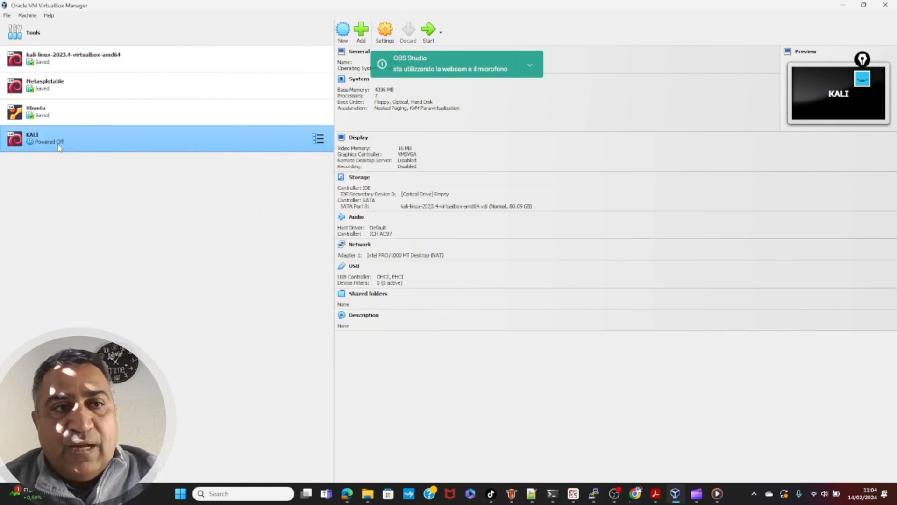
# Step: Start the KALI virtual machine and power it off again
pyautogui.click(427, 34)
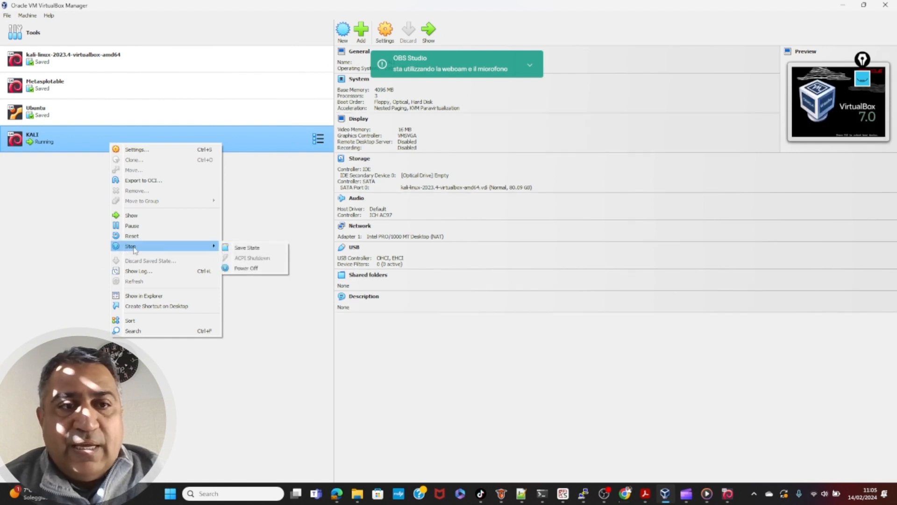
pyautogui.click(253, 272)
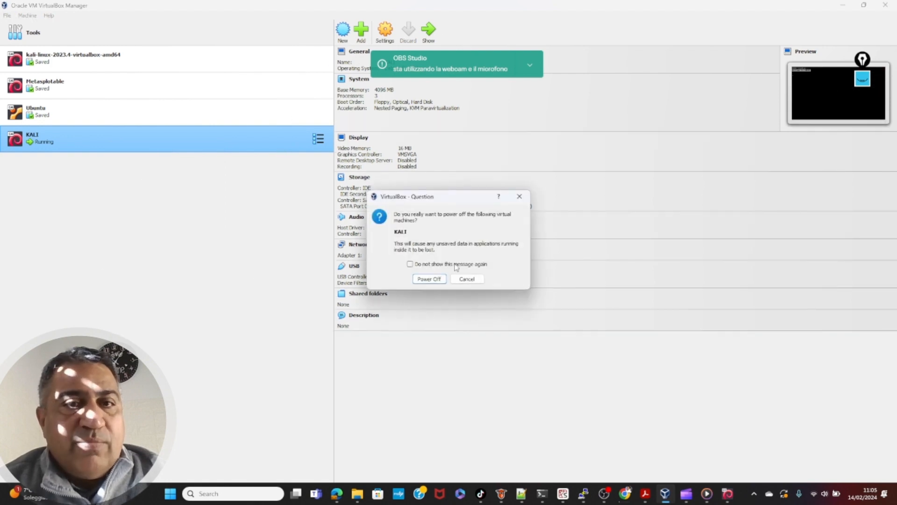
pyautogui.click(430, 278)
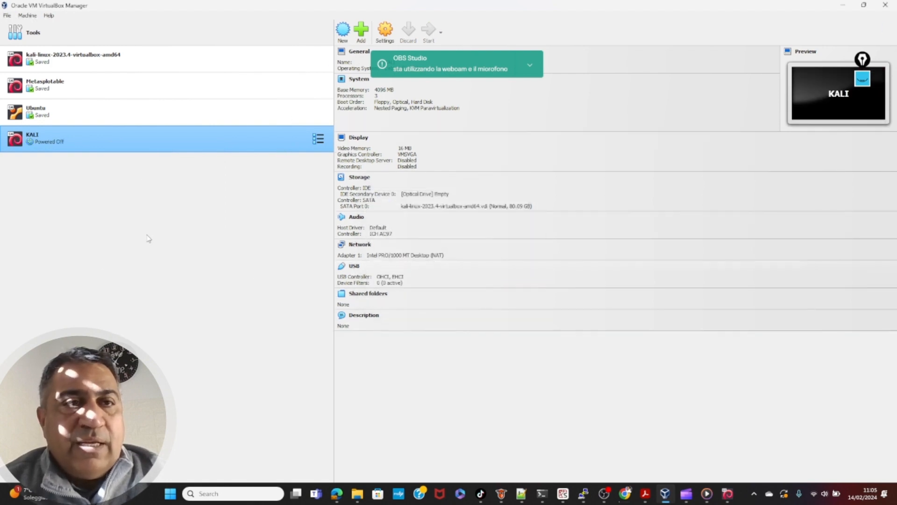
# Step: Start the saved kali-linux-2023.4-virtualbox-amd64 virtual machine
pyautogui.click(51, 58)
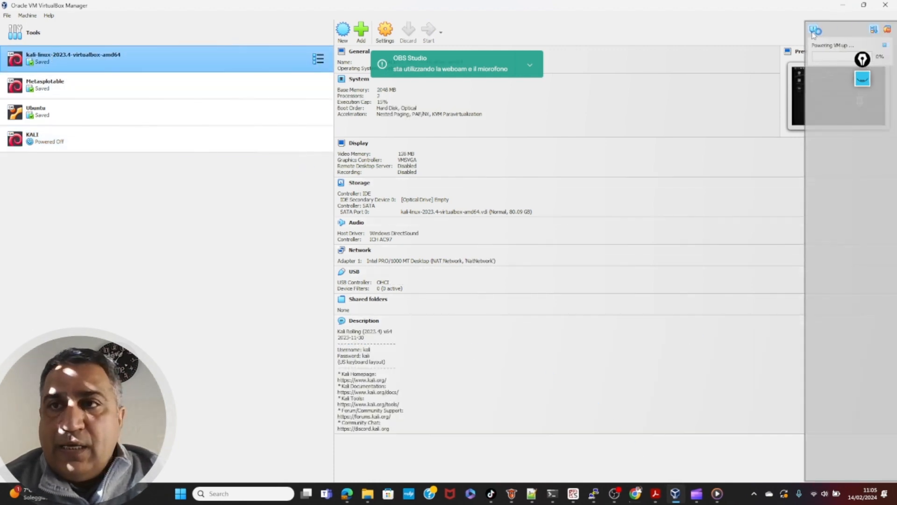
# Step: Start the saved Metasploitable and Ubuntu virtual machines and move the running Kali window clear of the other machine window
pyautogui.click(49, 92)
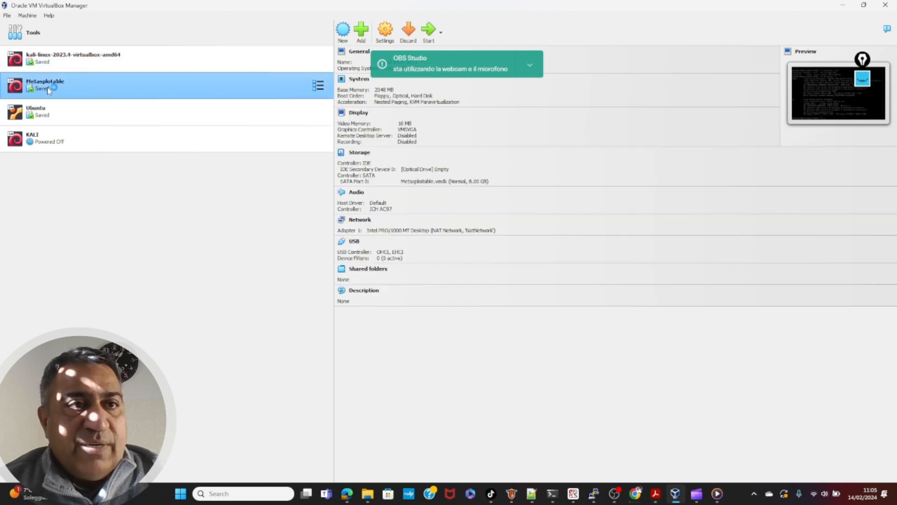
pyautogui.click(50, 111)
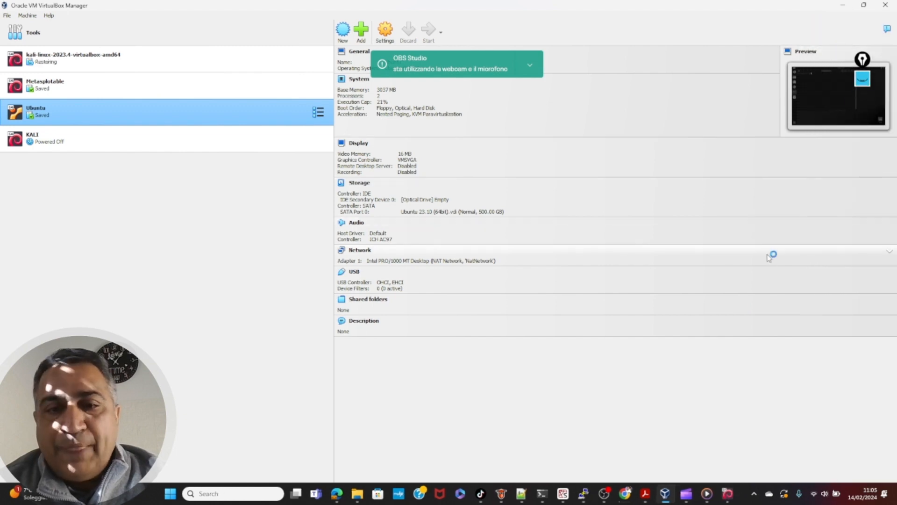
pyautogui.click(730, 498)
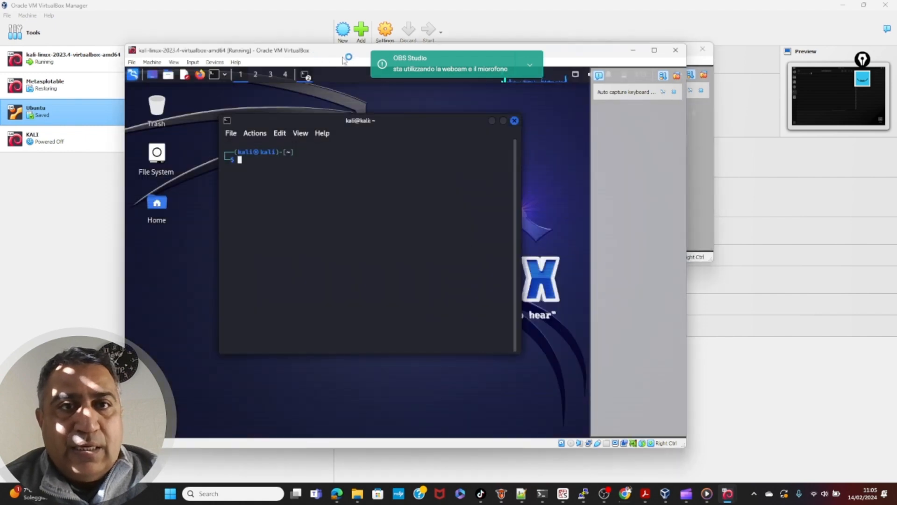
pyautogui.moveTo(343, 57); pyautogui.dragTo(218, 15)
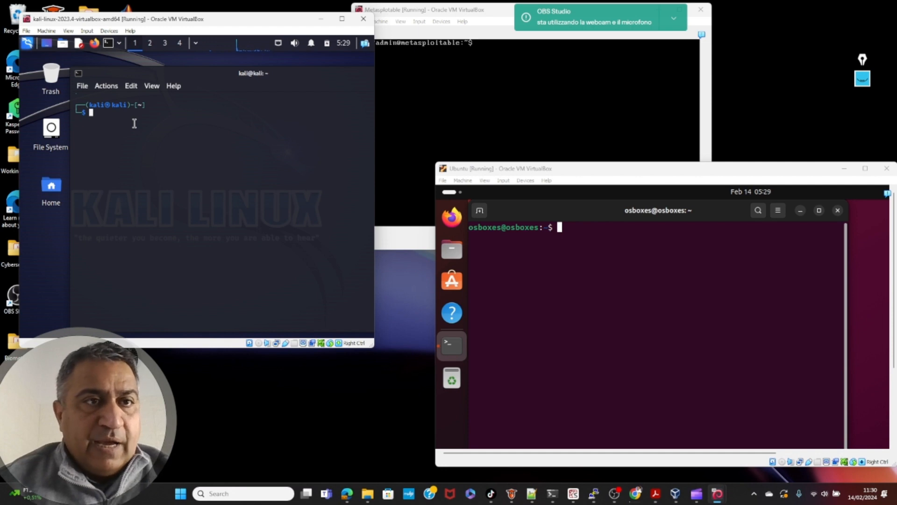
# Step: Run ifconfig in the Kali terminal and highlight the IP address and netmask of eth0
pyautogui.write('ifconfig')
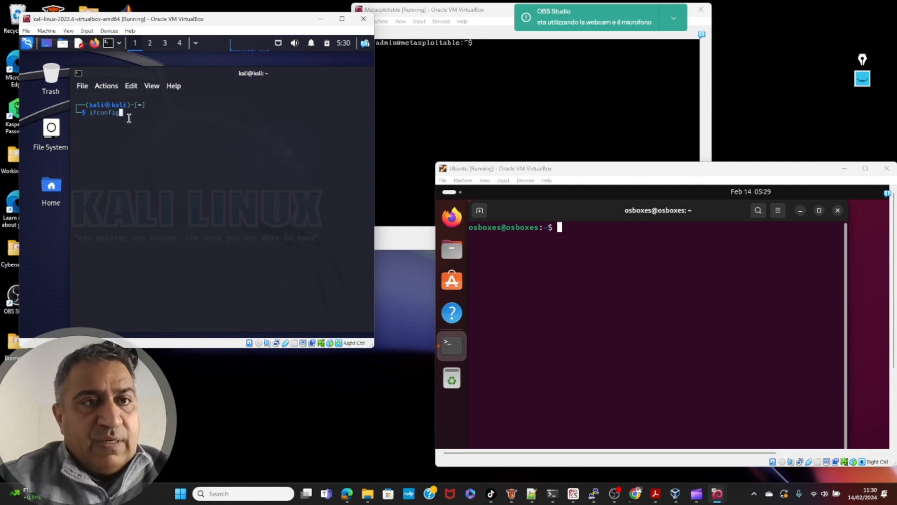
pyautogui.press('Return')
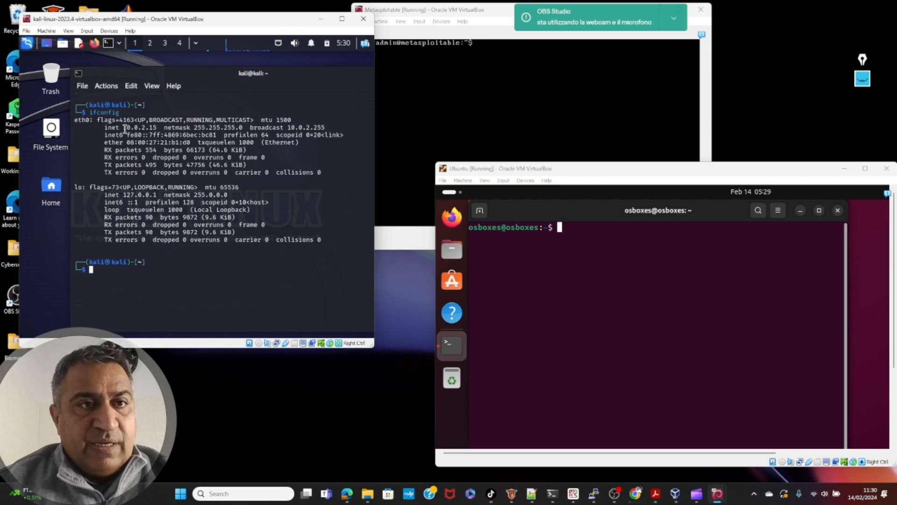
pyautogui.moveTo(122, 127); pyautogui.dragTo(156, 127)
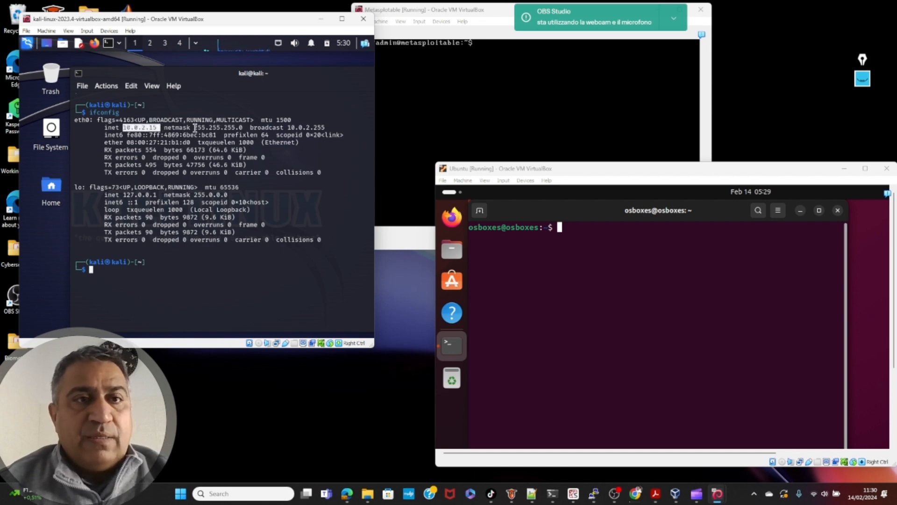
pyautogui.moveTo(194, 127); pyautogui.dragTo(243, 127)
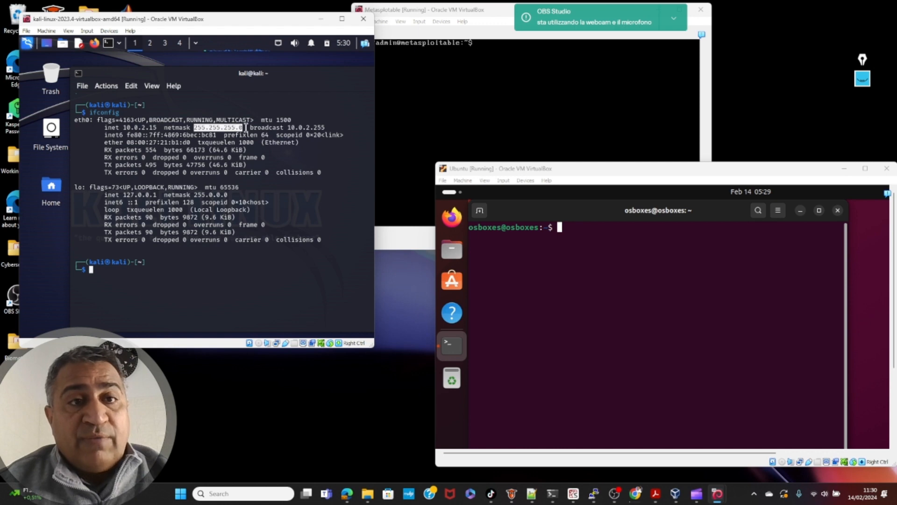
# Step: Run ifconfig in the Metasploitable console to display its network configuration
pyautogui.click(472, 126)
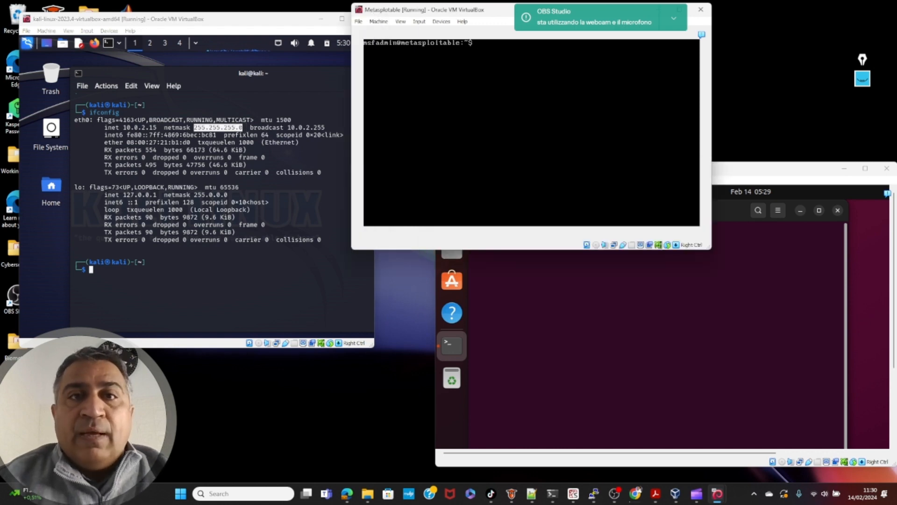
pyautogui.write('ifconfig')
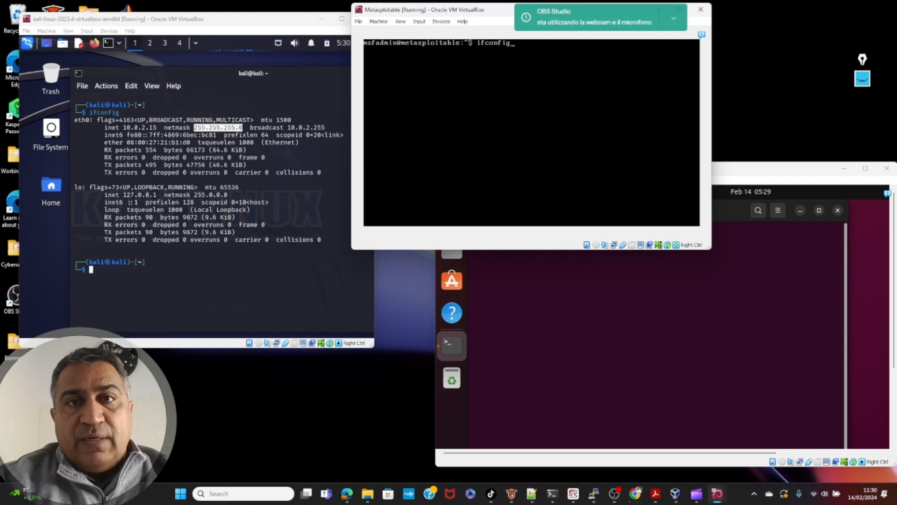
pyautogui.press('Return')
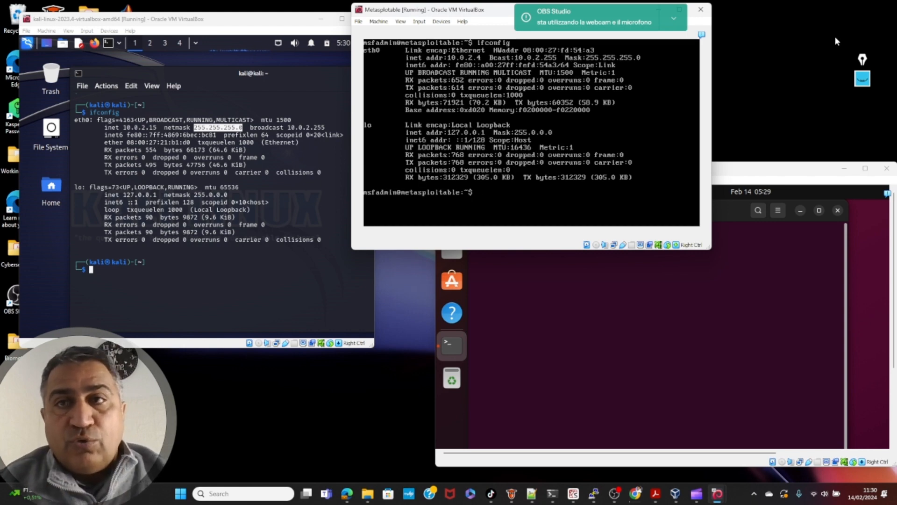
# Step: Underline the eth0 inet address in the Metasploitable output with the screen annotation highlighter and put the annotation tools away
pyautogui.click(862, 79)
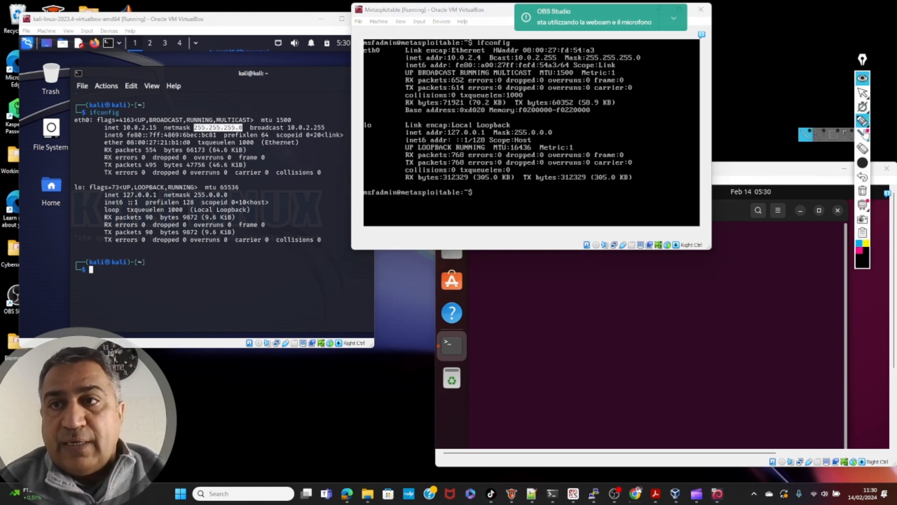
pyautogui.click(862, 121)
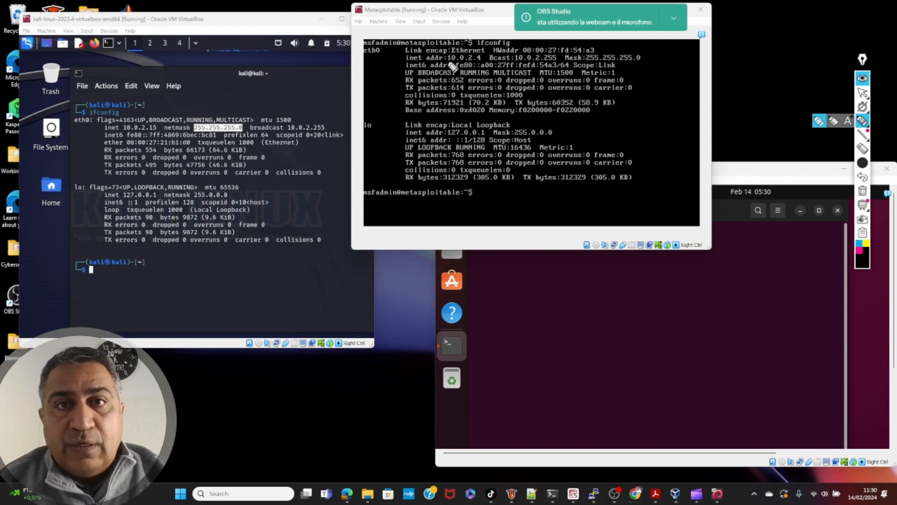
pyautogui.moveTo(453, 66); pyautogui.dragTo(488, 67)
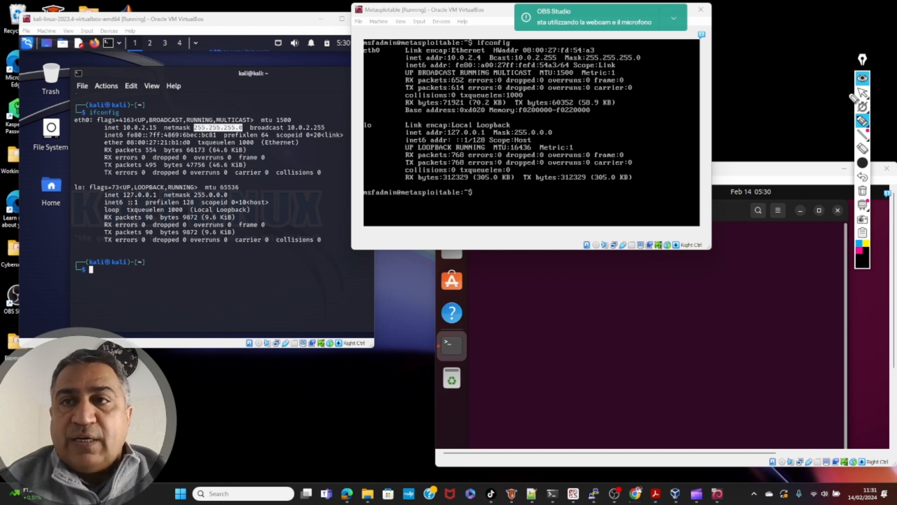
pyautogui.click(862, 78)
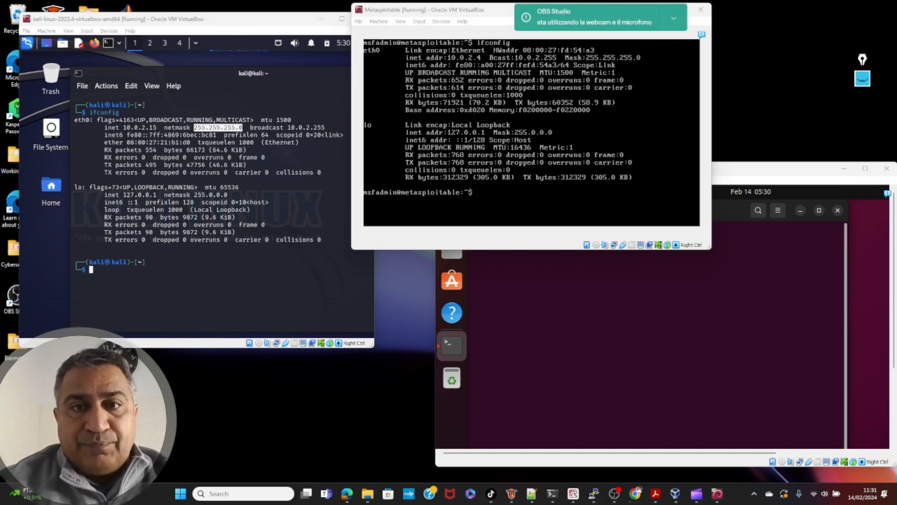
# Step: Run route -n in the Metasploitable console to display its routing table and gateway
pyautogui.click(532, 192)
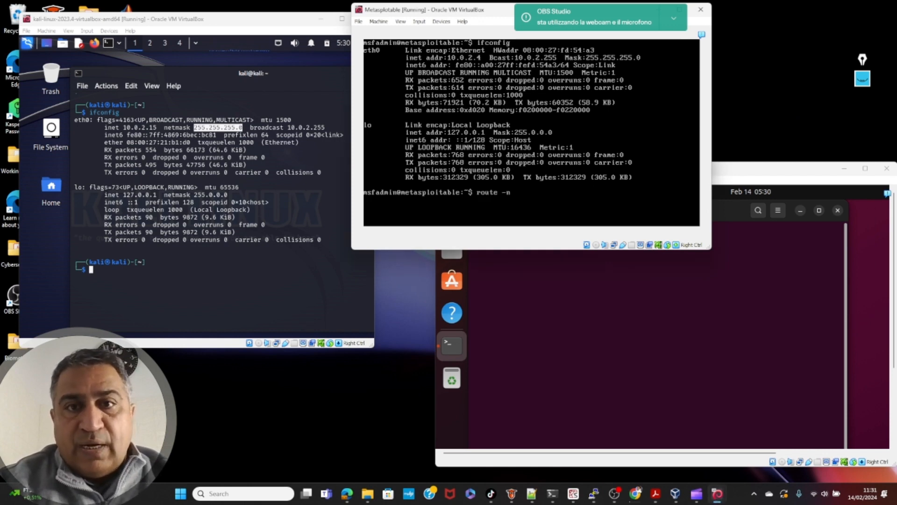
pyautogui.write('route -n')
pyautogui.press('Return')
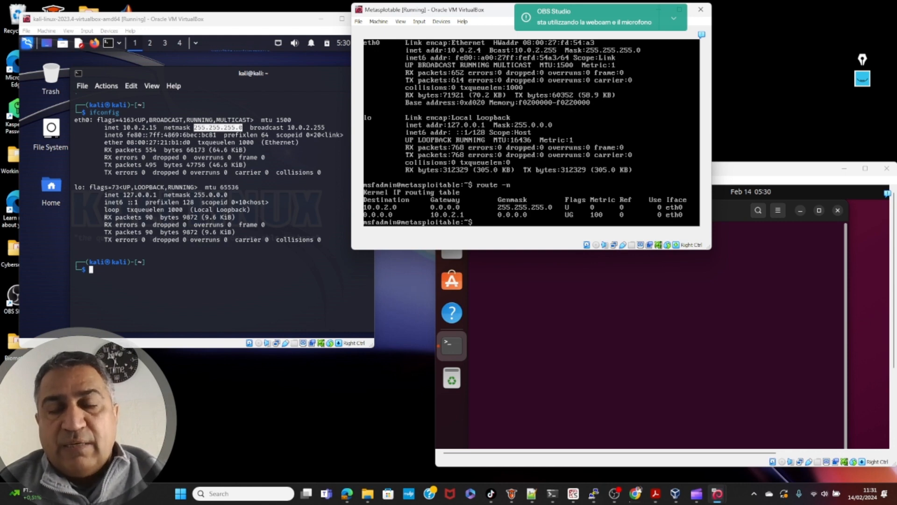
# Step: Run ip addr in the Ubuntu terminal and highlight the enp0s3 interface name in the output
pyautogui.click(604, 340)
pyautogui.write('if')
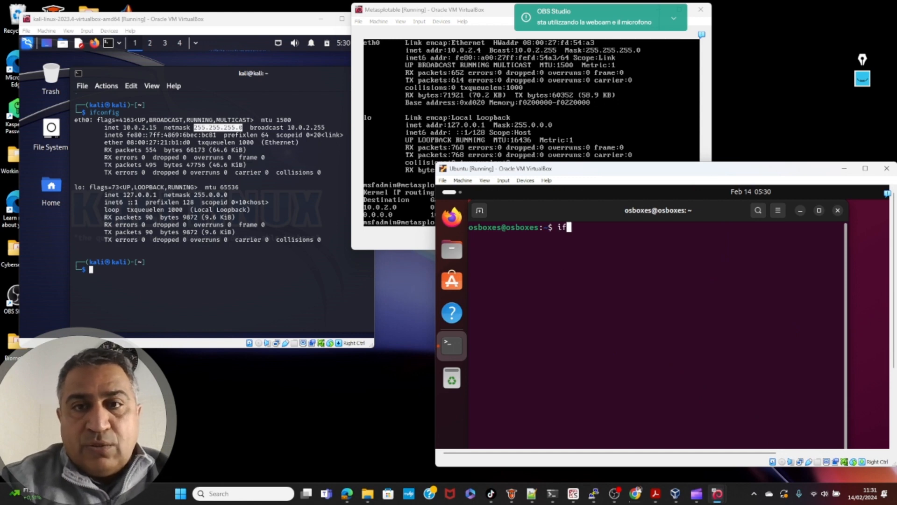
pyautogui.write('padd')
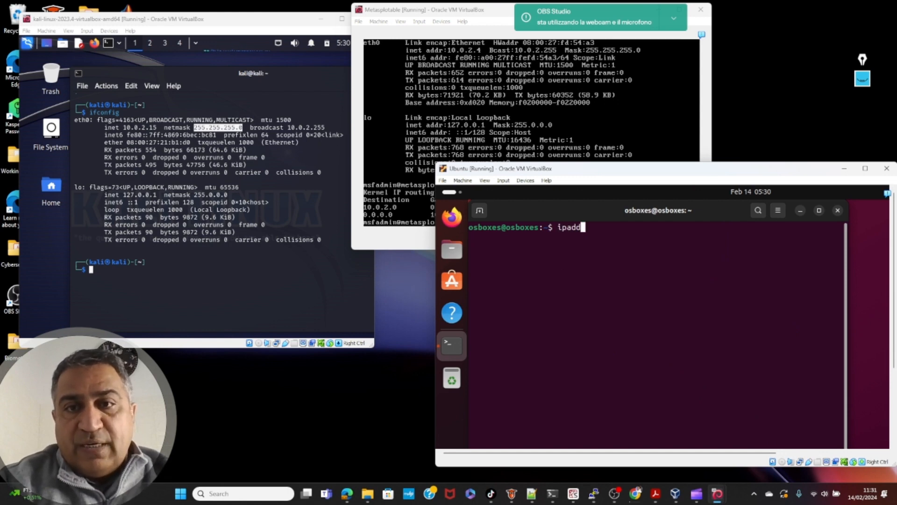
pyautogui.press('BackSpace')
pyautogui.press('BackSpace')
pyautogui.press('BackSpace')
pyautogui.press('BackSpace')
pyautogui.write('p addr')
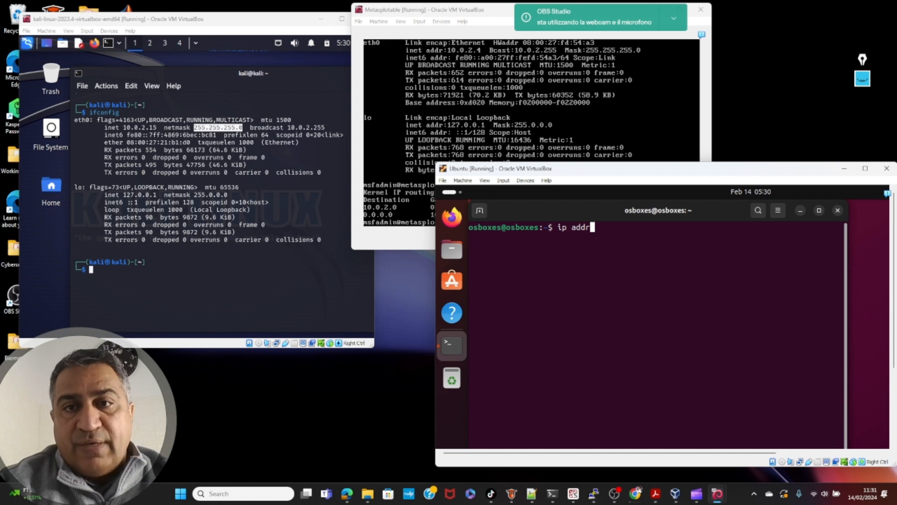
pyautogui.press('Return')
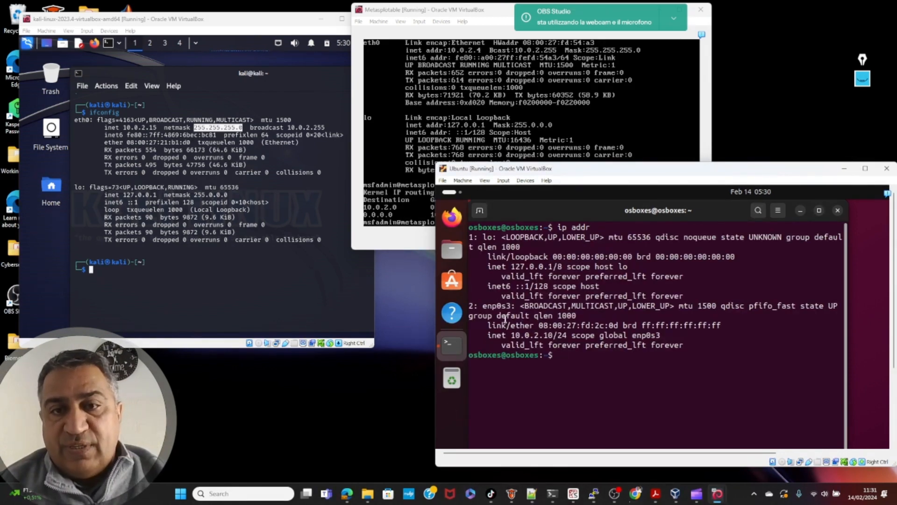
pyautogui.moveTo(511, 306); pyautogui.dragTo(481, 306)
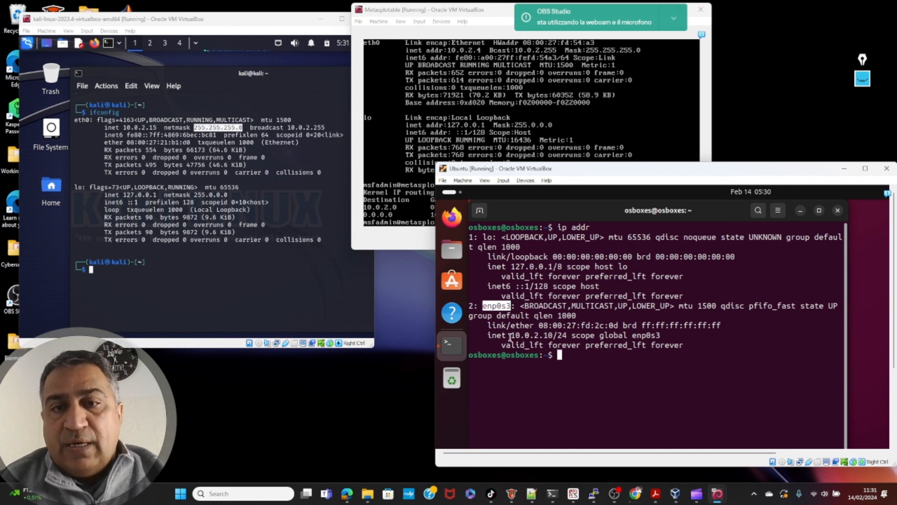
# Step: Ping the Kali machine at 10.0.2.15 from the Ubuntu terminal
pyautogui.click(568, 356)
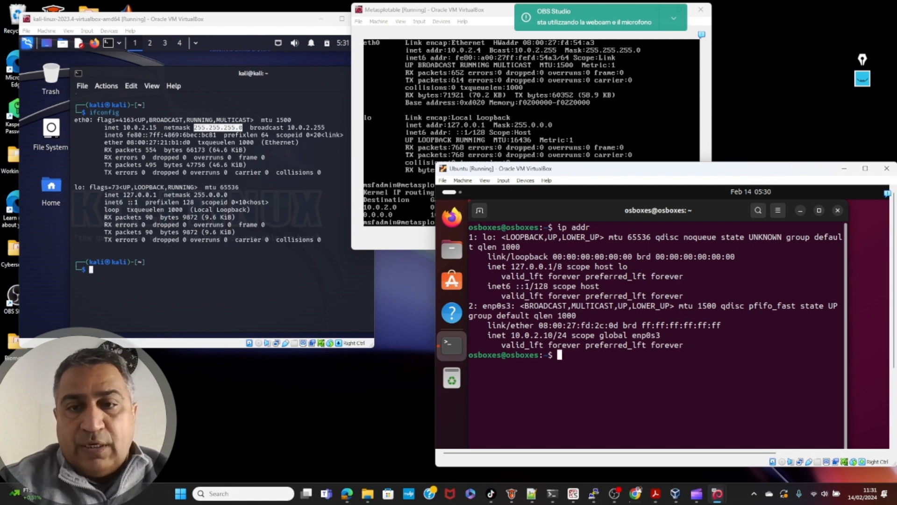
pyautogui.write('ping')
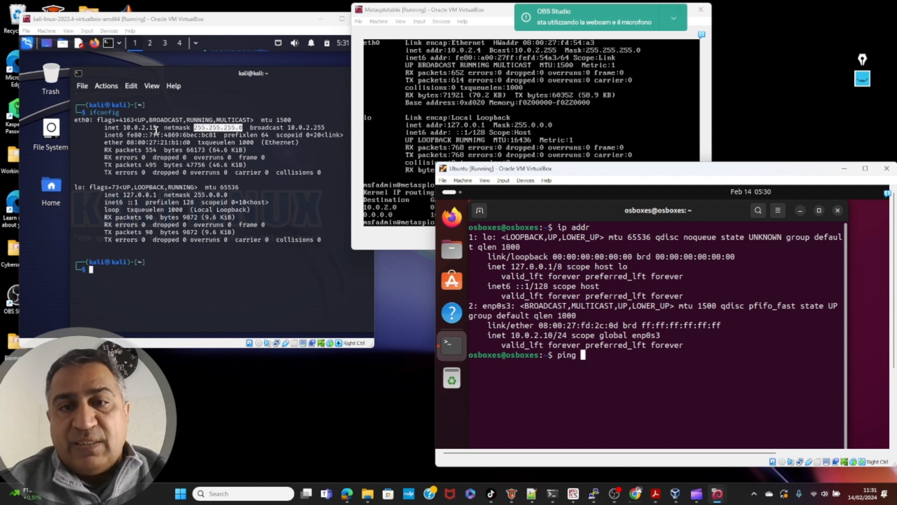
pyautogui.write('10.0')
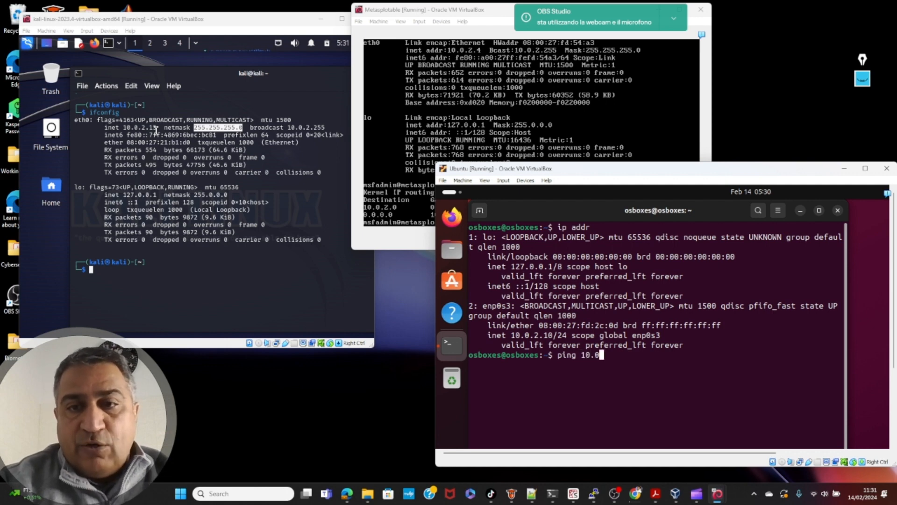
pyautogui.write('.2.15')
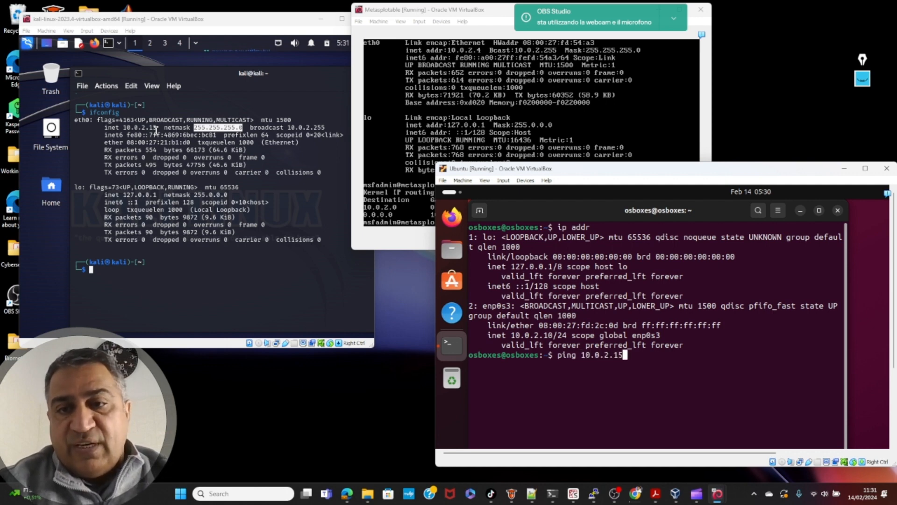
pyautogui.press('Return')
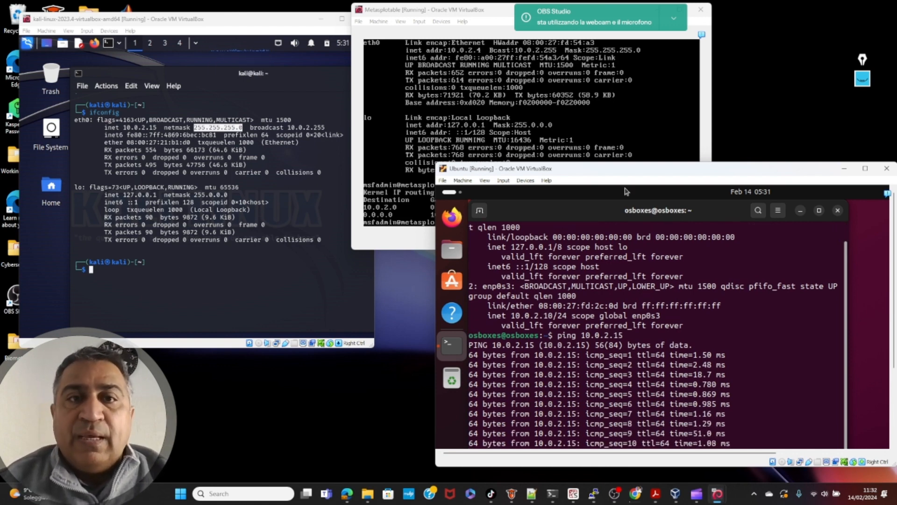
# Step: Ping the Kali machine at 10.0.2.15 from the Metasploitable console
pyautogui.click(618, 133)
pyautogui.write('p')
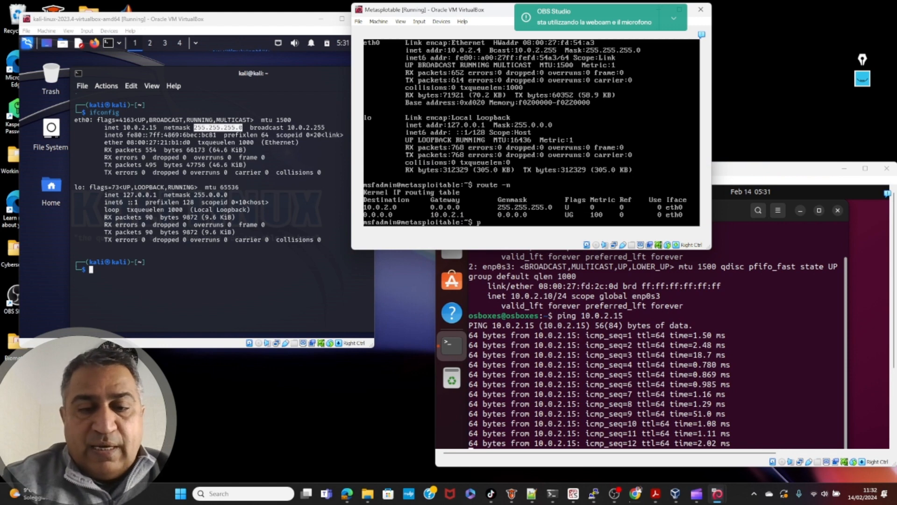
pyautogui.write('ing 10.')
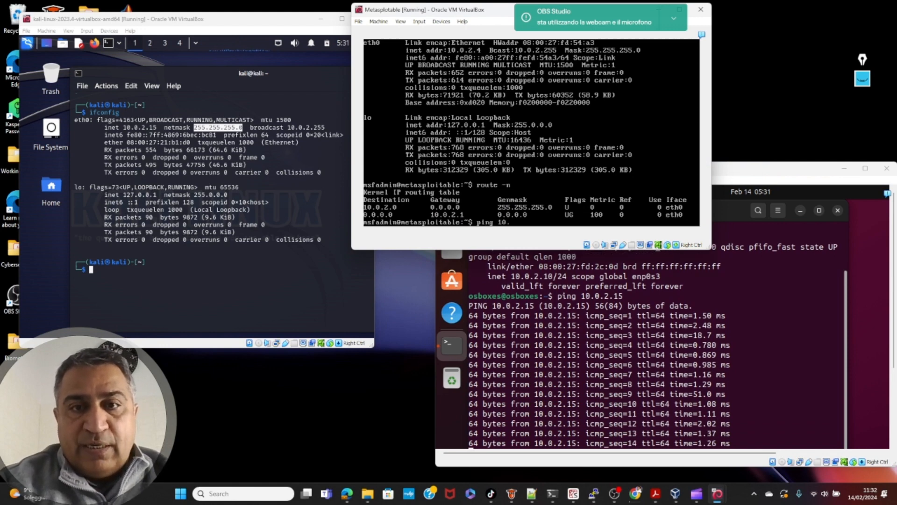
pyautogui.write('0.')
pyautogui.write('.')
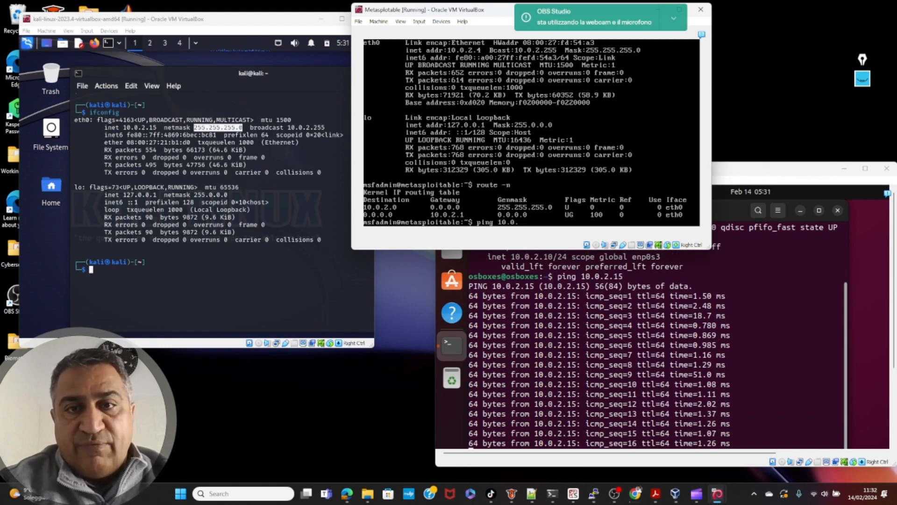
pyautogui.write('2.1')
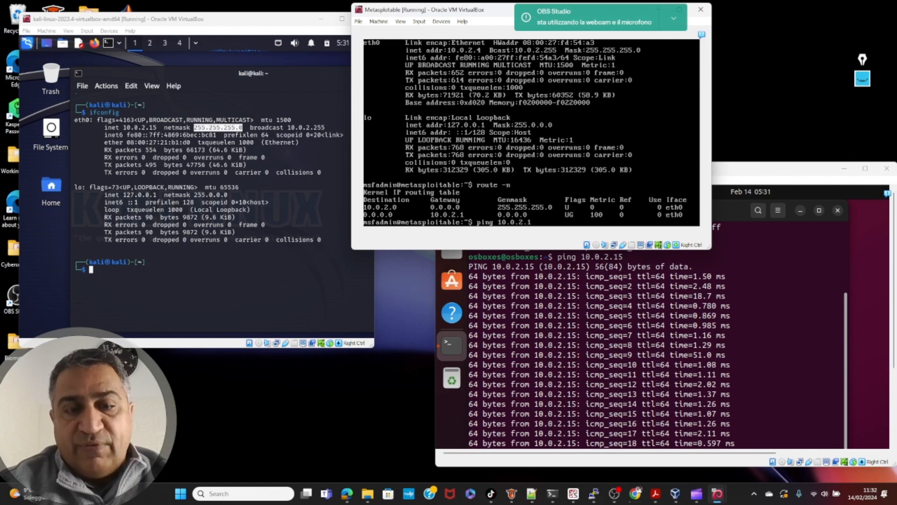
pyautogui.write('5')
pyautogui.press('Return')
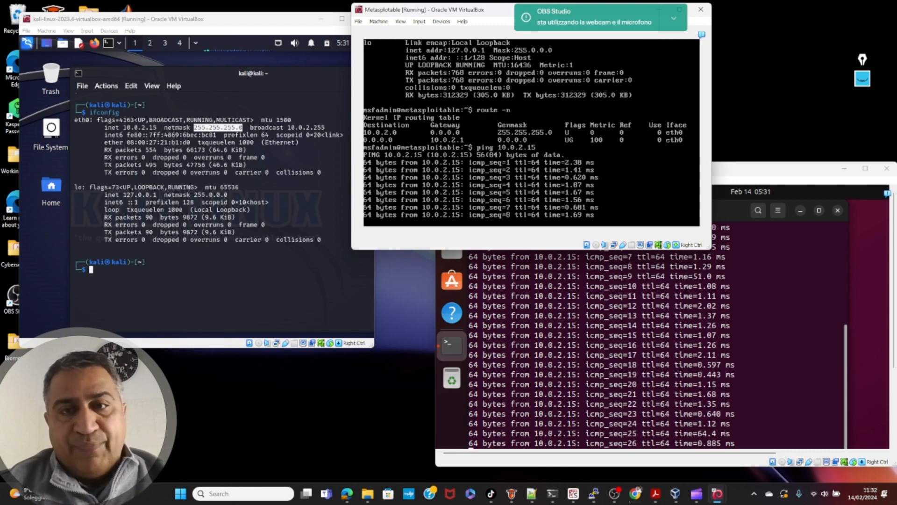
# Step: Suspend the running ping in Metasploitable and ping the Ubuntu machine at 10.0.2.10
pyautogui.hotkey('ctrl', 'z')
pyautogui.write('pin')
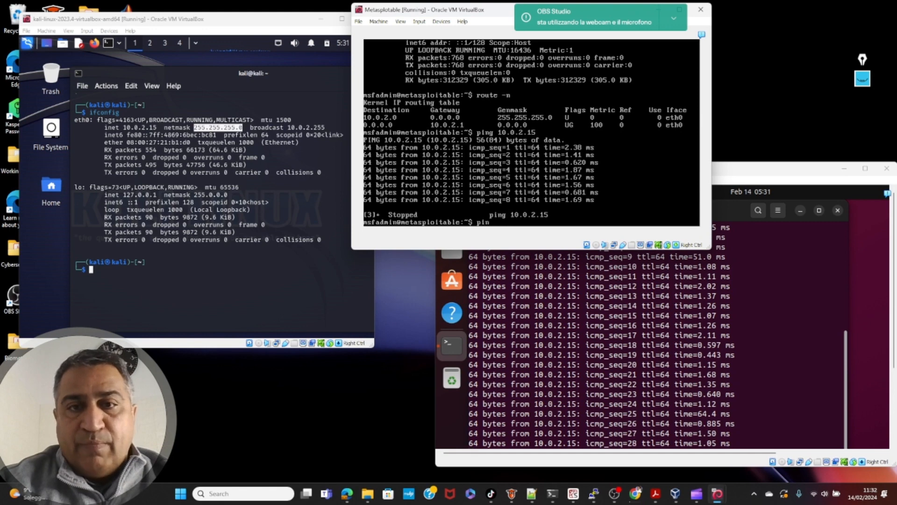
pyautogui.write('g 10.0.2.10')
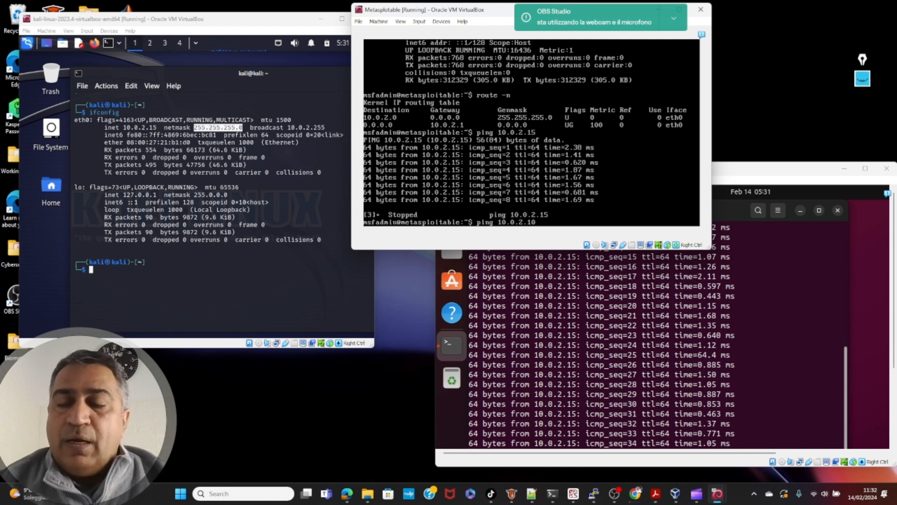
pyautogui.press('Return')
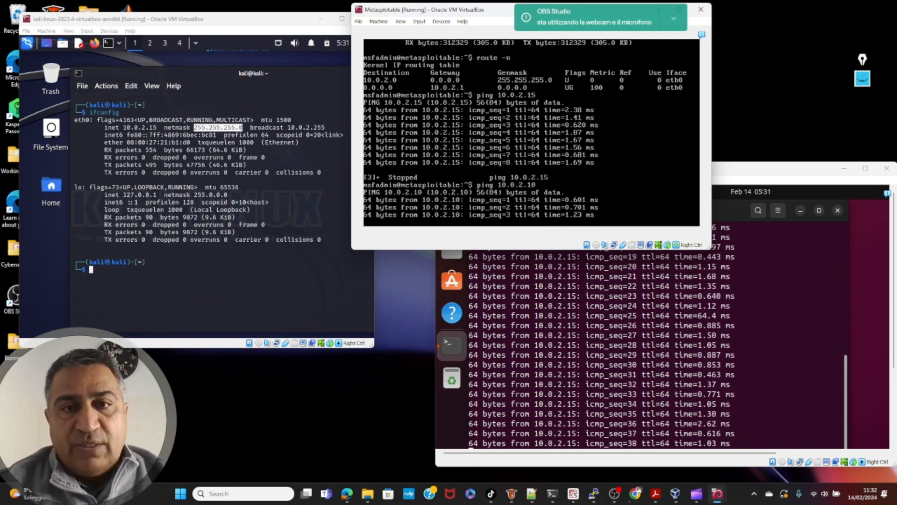
# Step: Suspend the running ping to 10.0.2.10 in the Metasploitable console
pyautogui.hotkey('ctrl', 'z')
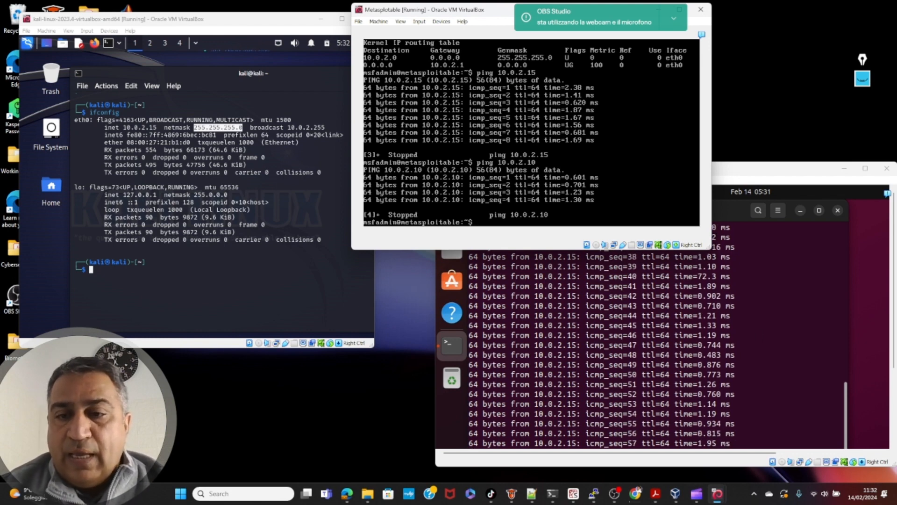
# Step: Switch to the ethical hacking PDF in Adobe Acrobat and review the VirtualBox, Kali, Metasploitable and Ubuntu installation slides
pyautogui.click(615, 494)
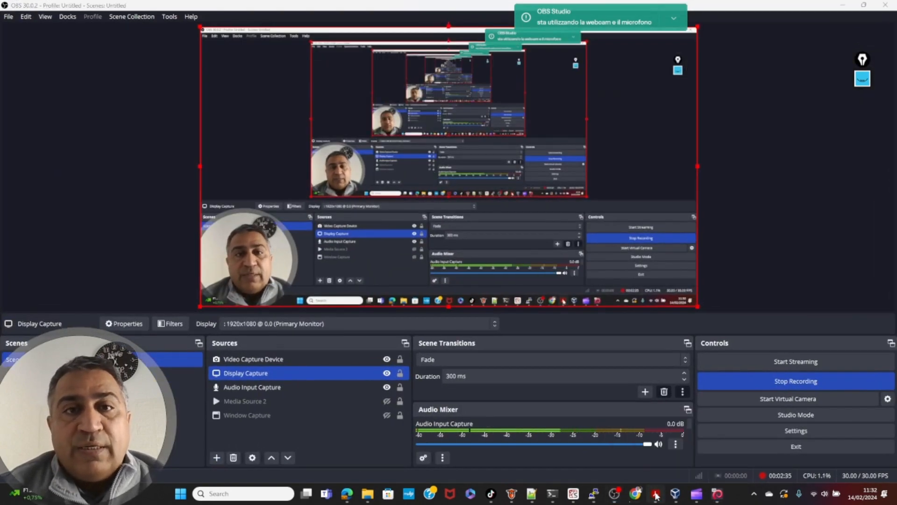
pyautogui.click(656, 495)
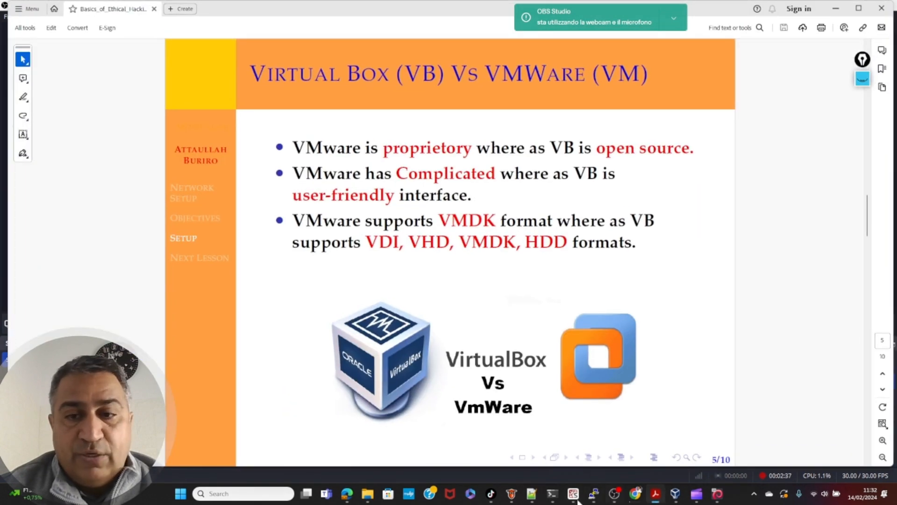
pyautogui.click(615, 494)
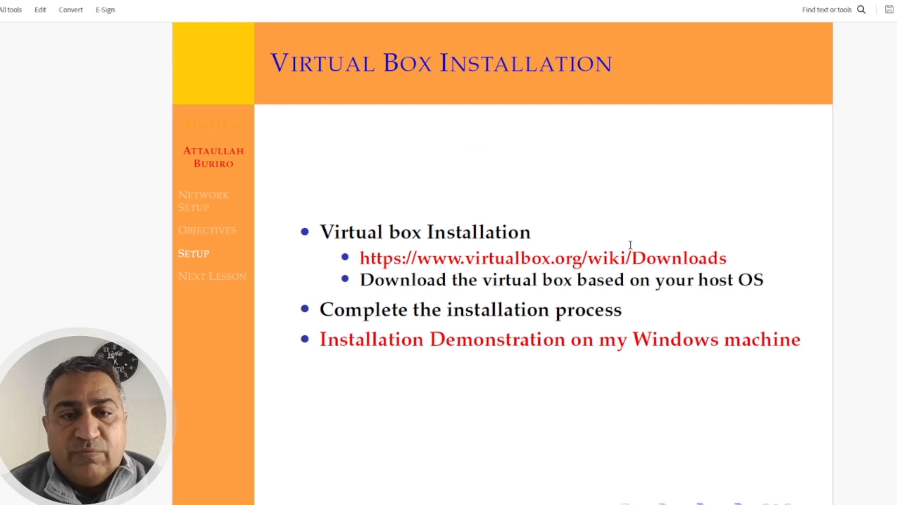
pyautogui.press('Right')
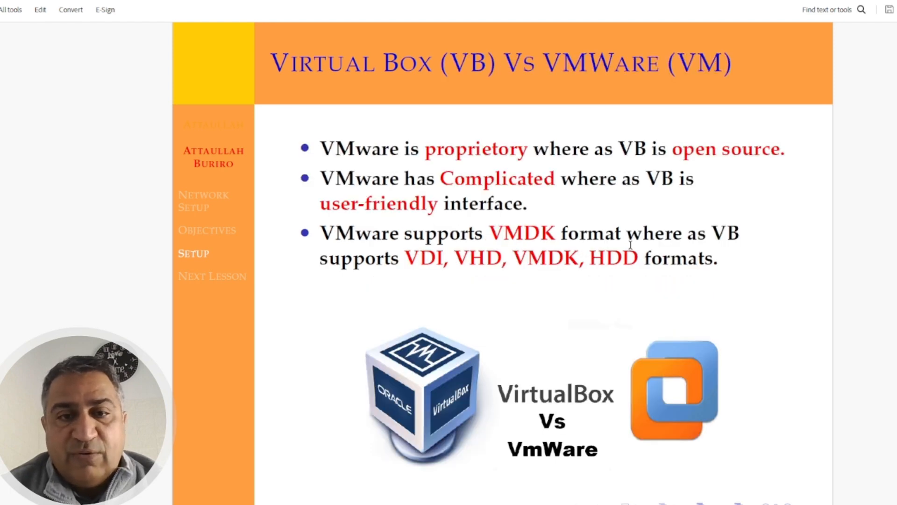
pyautogui.press('Left')
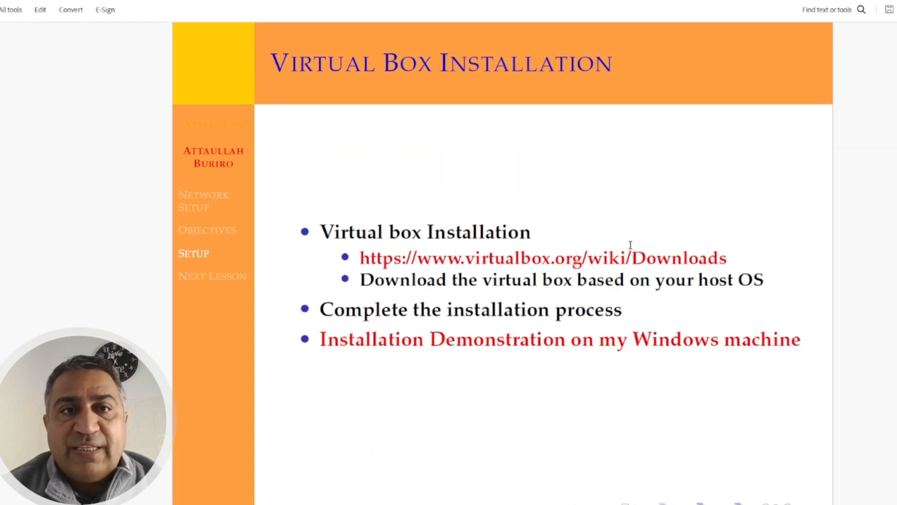
pyautogui.press('Right')
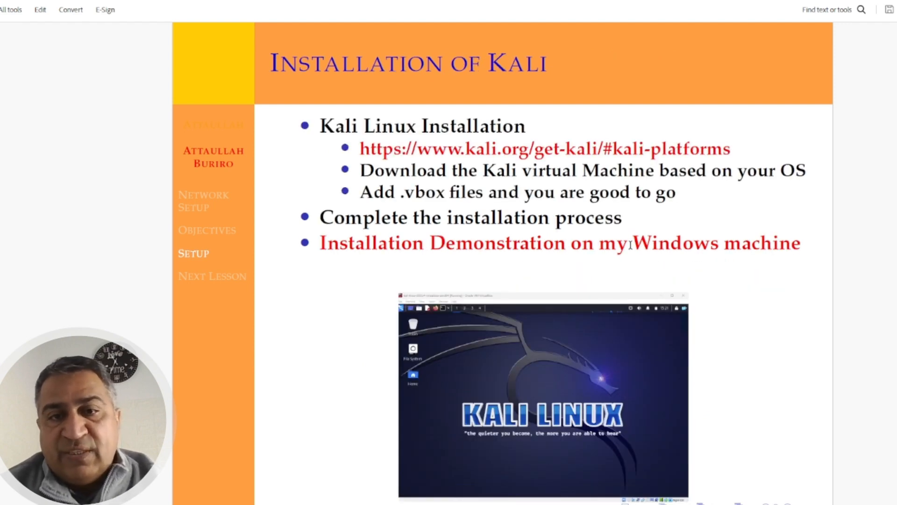
pyautogui.press('Right')
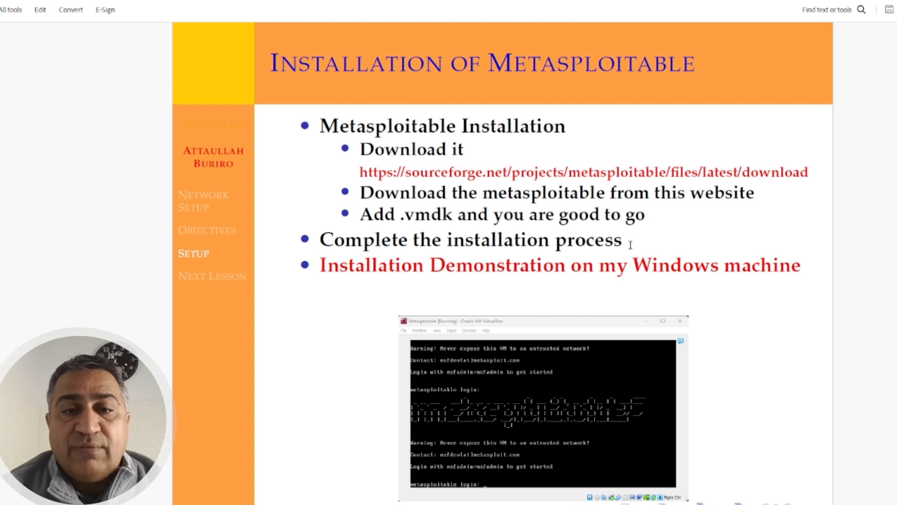
pyautogui.press('Right')
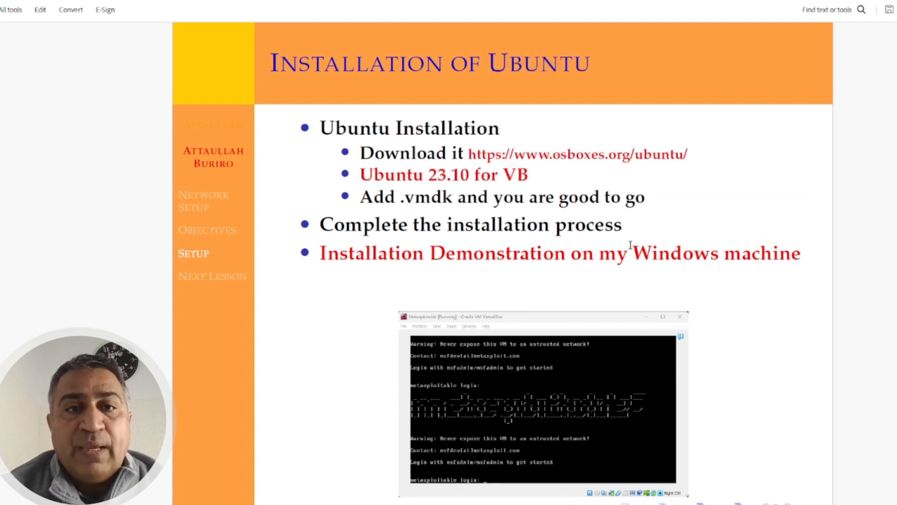